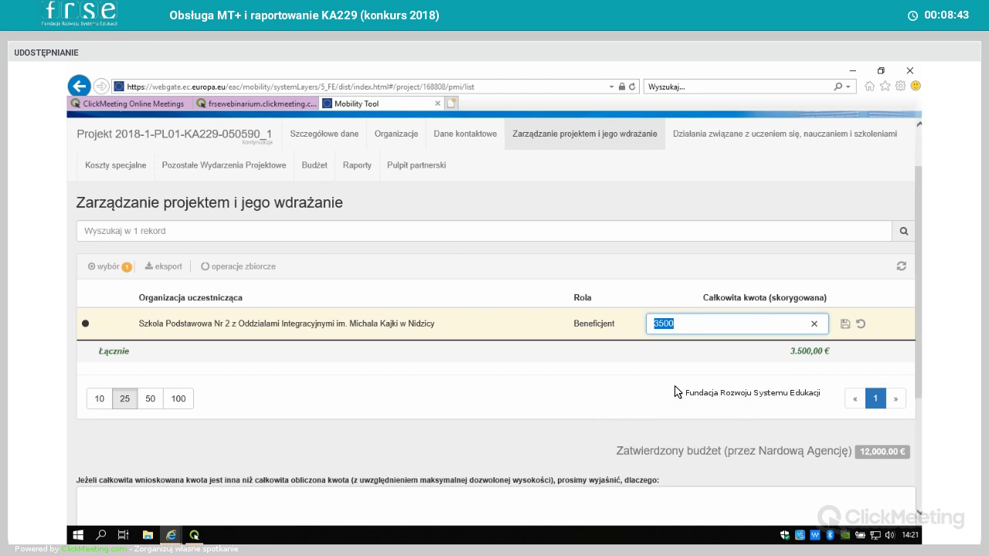
Review the budget difference explanation and activity description fields on the project management and implementation page
scroll(709, 401, down, 2)
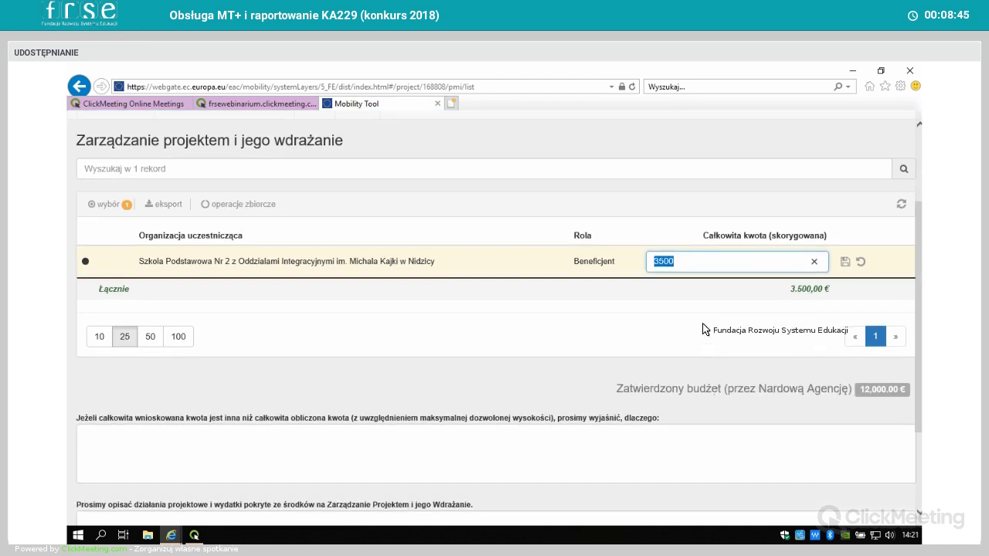
scroll(701, 363, down, 2)
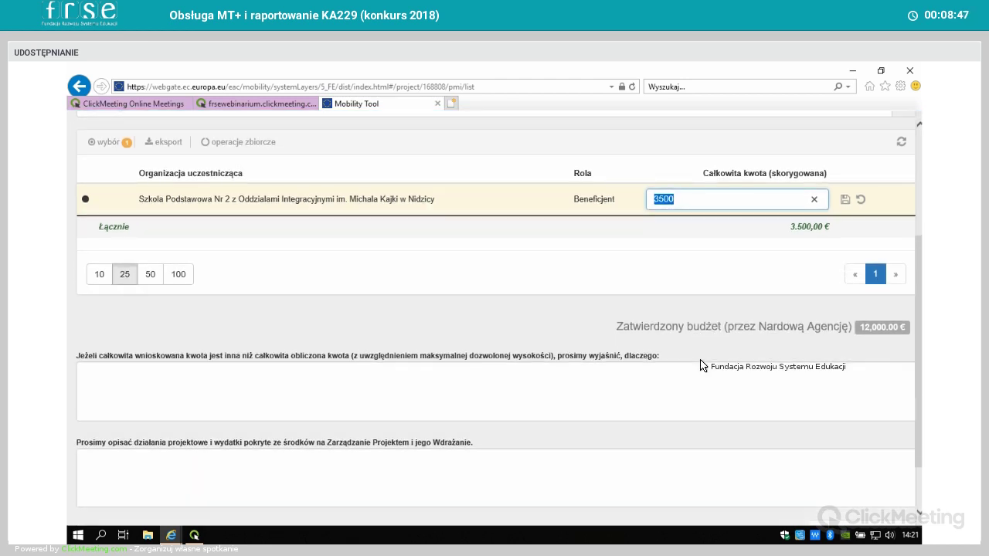
scroll(702, 365, down, 2)
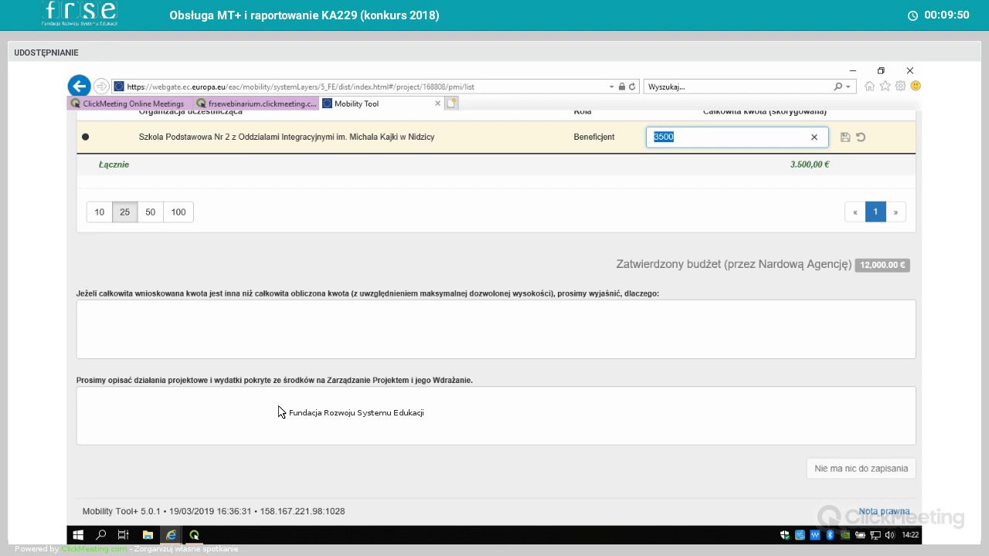
scroll(290, 413, up, 1)
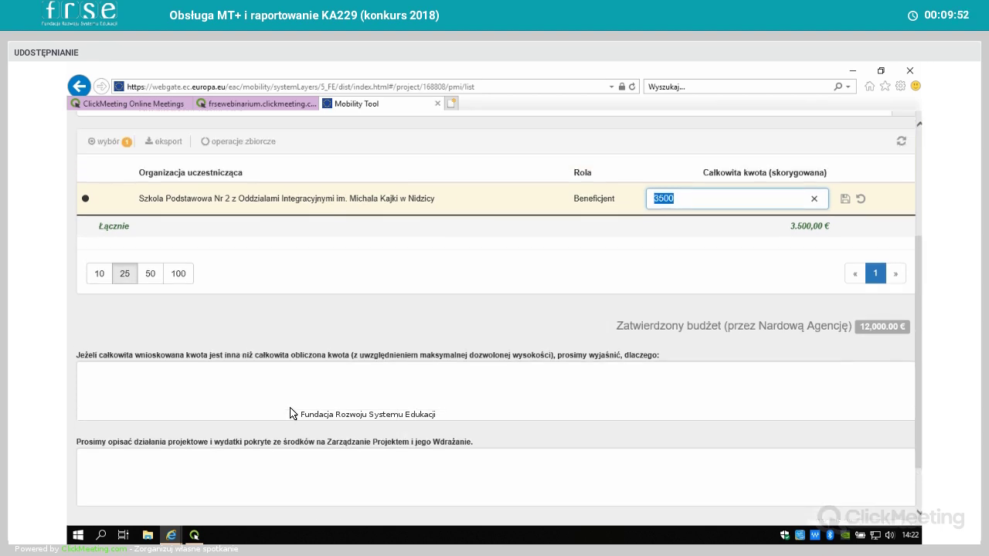
scroll(290, 413, up, 3)
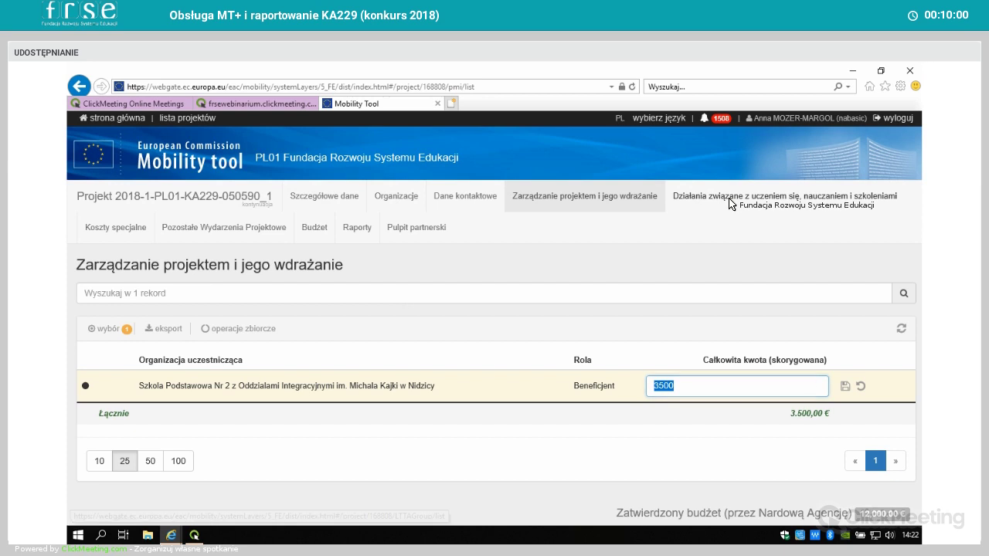
Switch to the learning, teaching and training activities section, discarding unsaved changes, and start adding a new activity
click(730, 202)
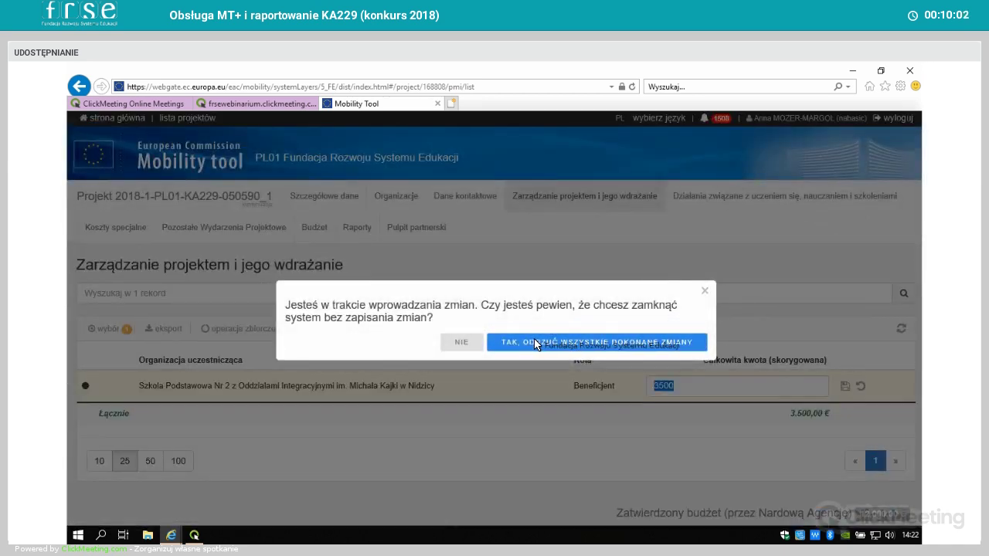
click(536, 345)
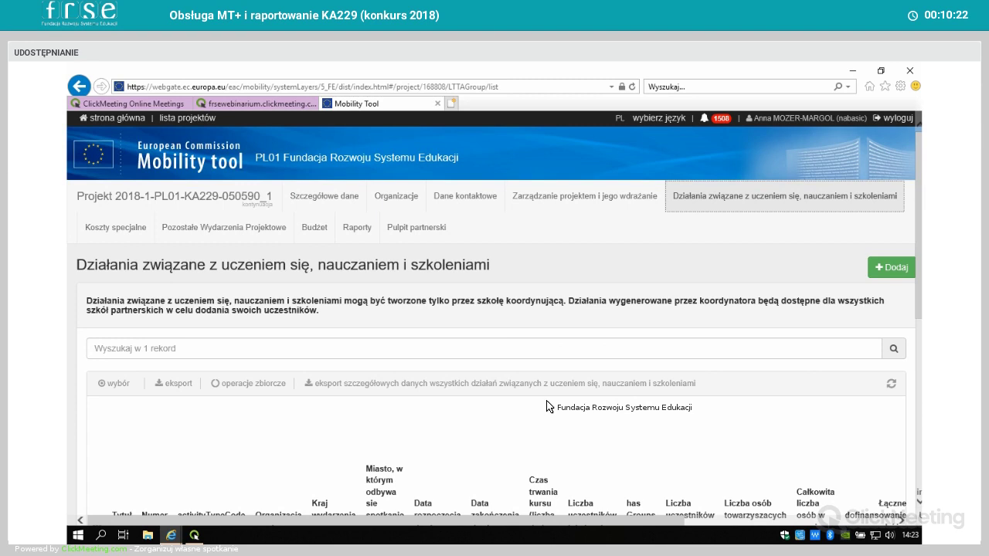
click(889, 268)
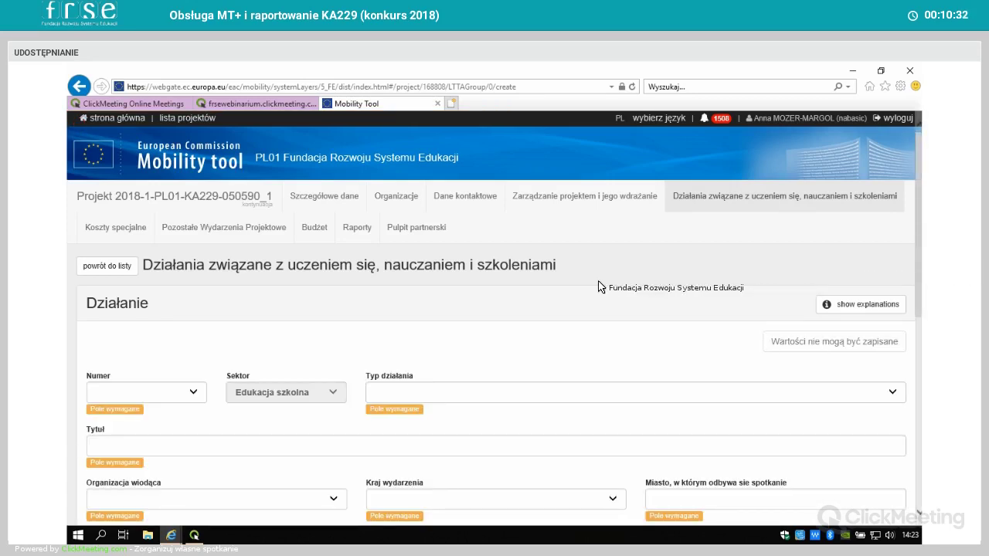
Look through the empty activity form's fields, from number and title down to the activity description and participant benefits
scroll(596, 286, down, 1)
scroll(595, 287, down, 1)
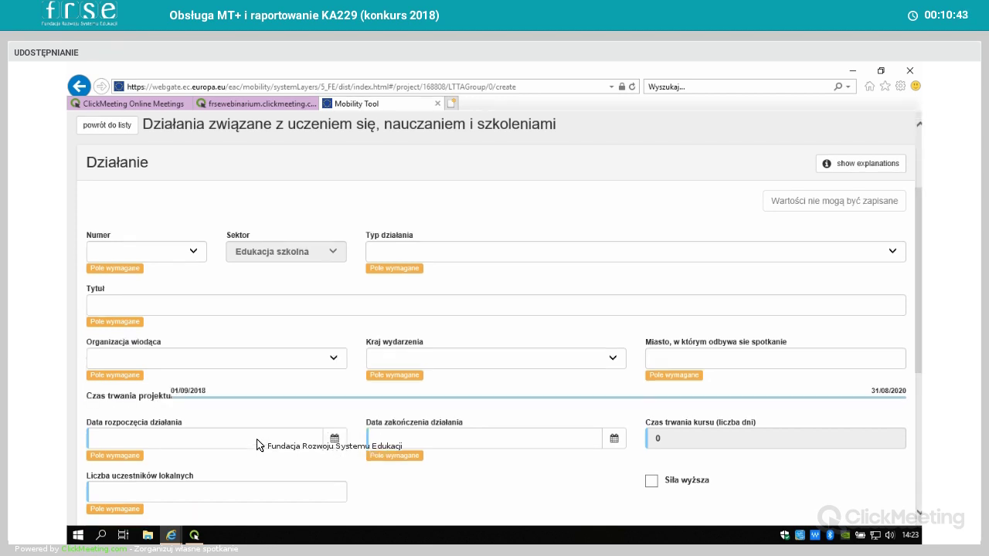
scroll(259, 444, down, 3)
scroll(259, 446, down, 1)
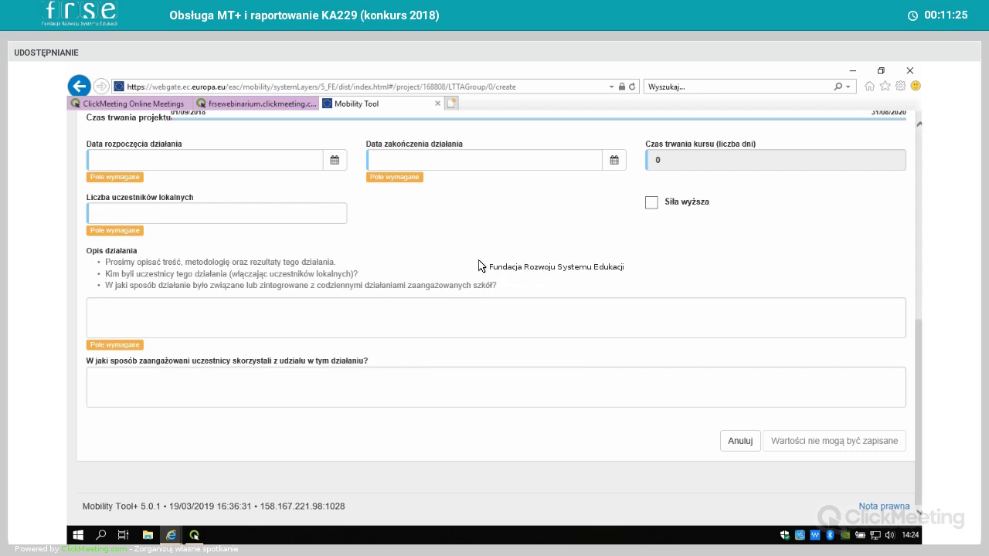
scroll(479, 266, up, 5)
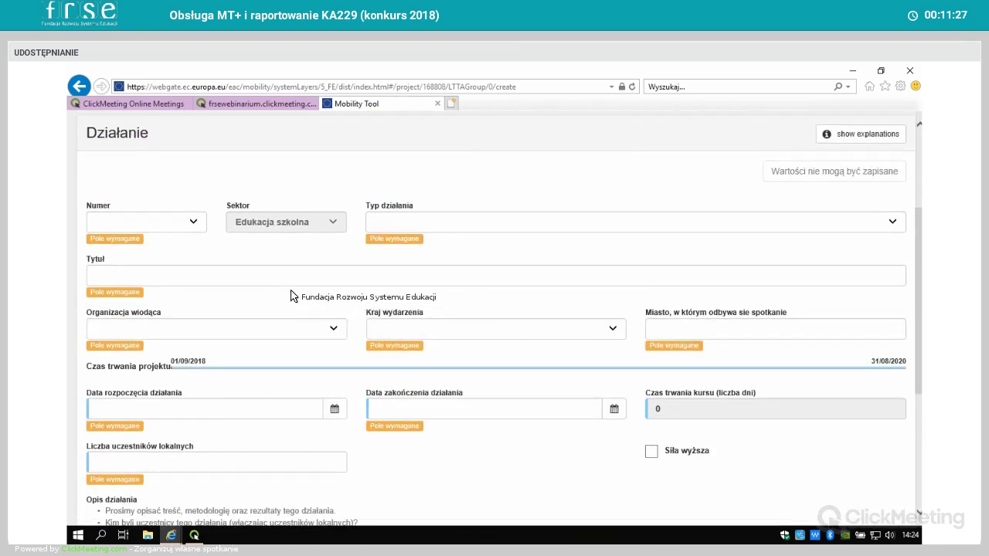
Examine the available choices for the activity's Numer and Typ działania without selecting any
click(196, 223)
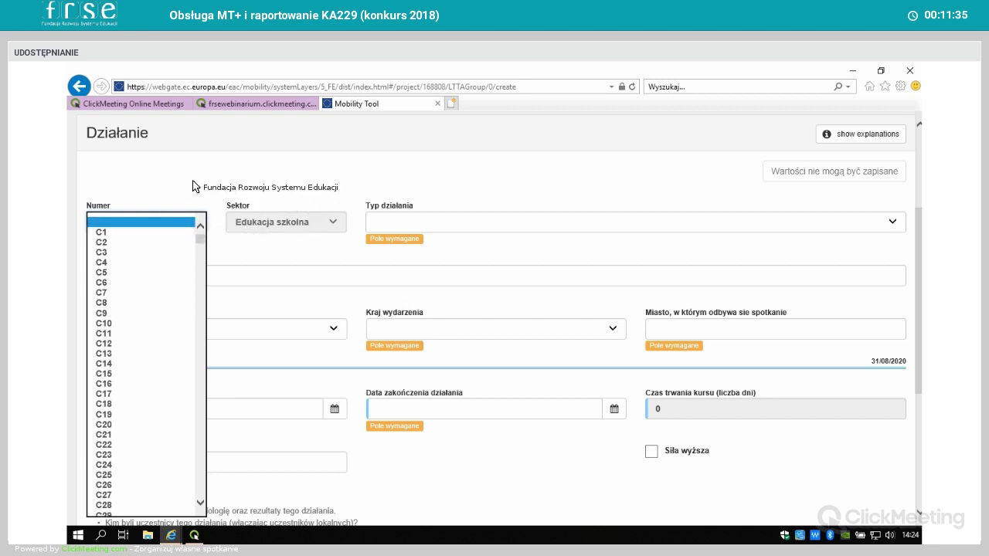
click(647, 221)
click(878, 223)
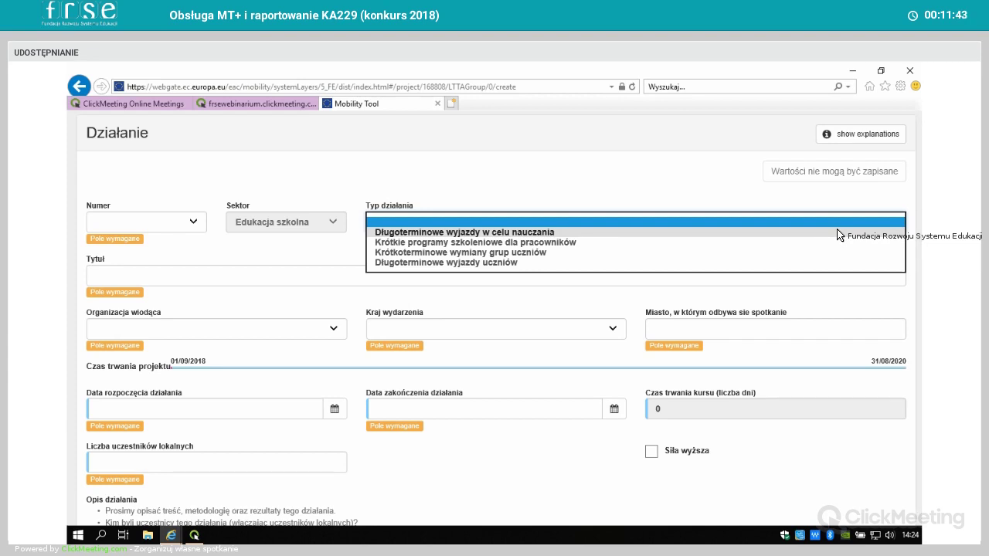
click(288, 281)
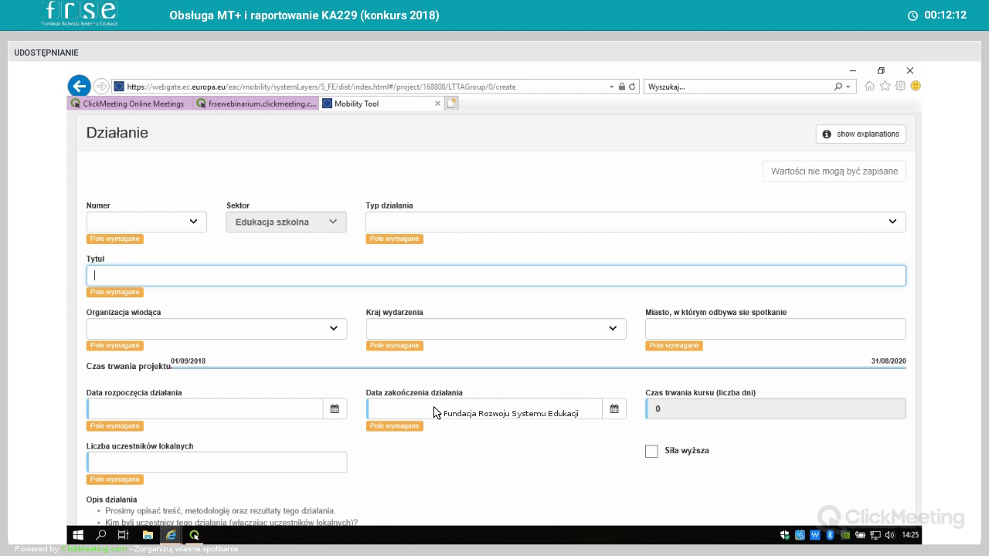
Review the new activity form's date, local participant and description fields, and return to the activities list without saving
scroll(436, 418, down, 2)
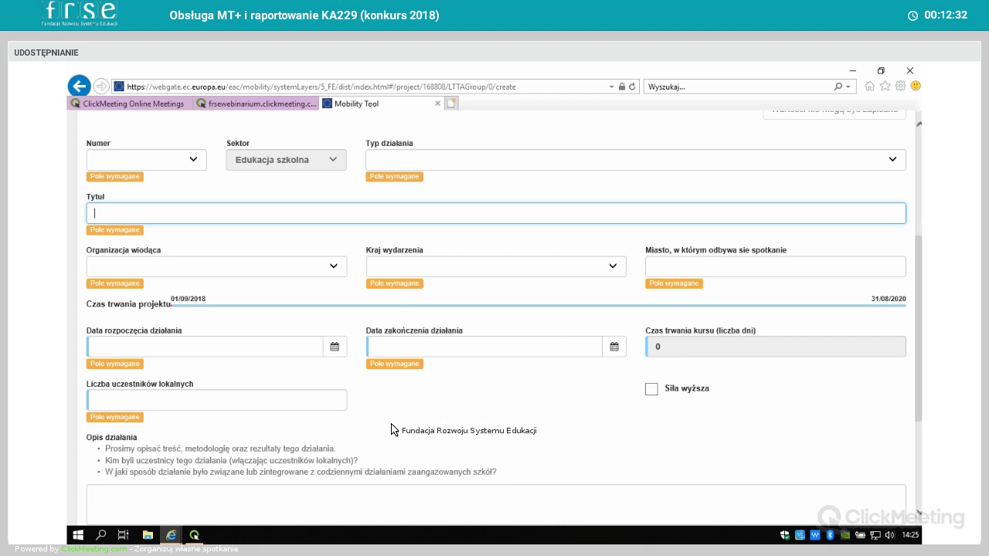
scroll(393, 430, down, 2)
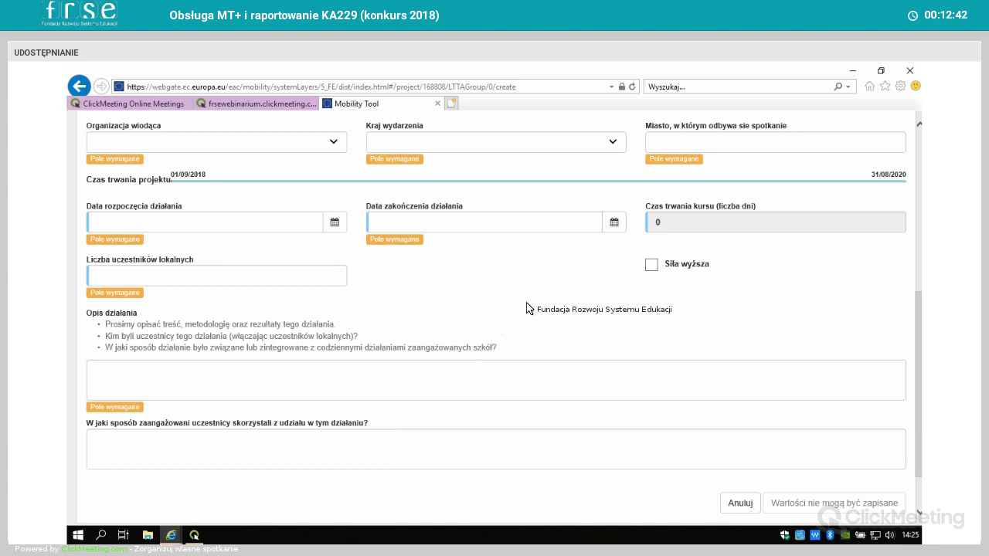
scroll(530, 308, down, 2)
scroll(464, 301, up, 10)
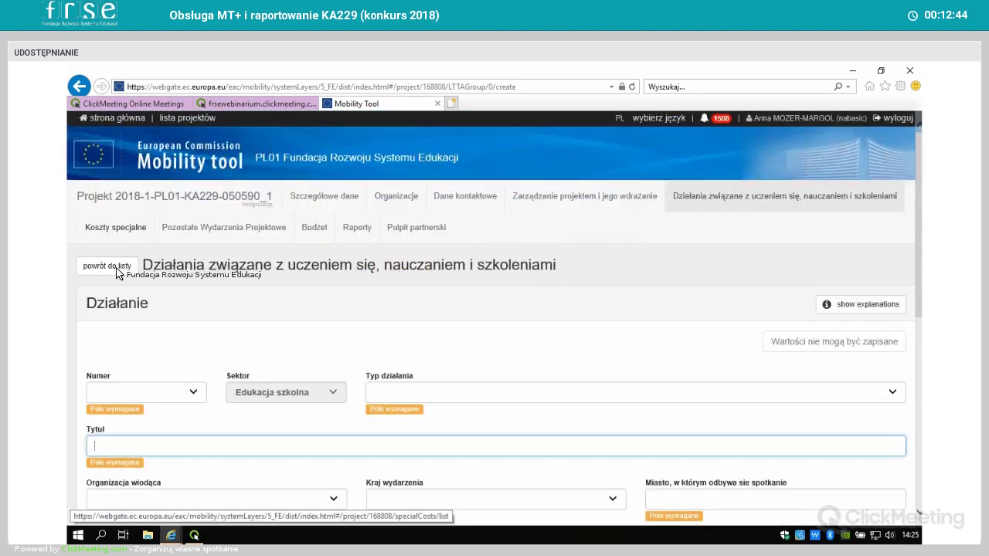
click(116, 269)
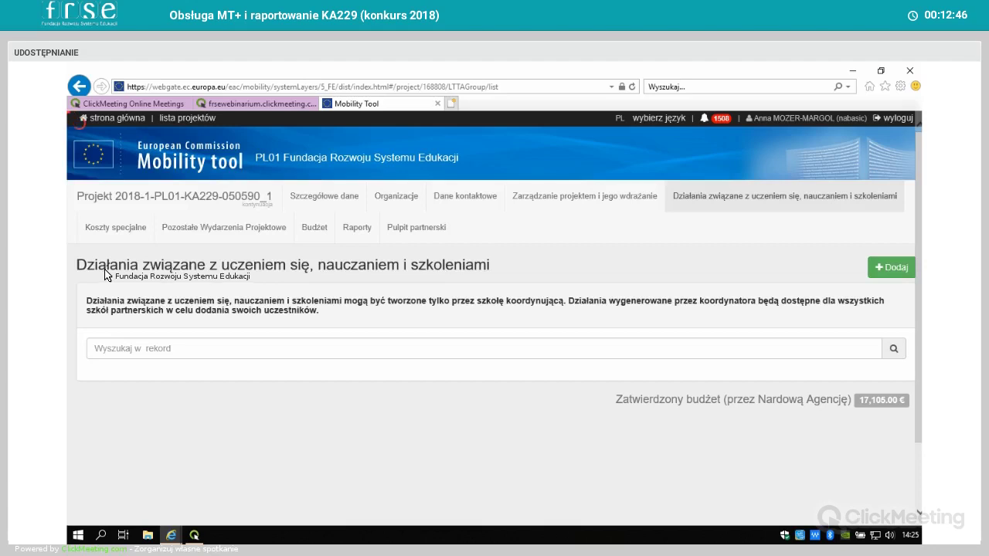
Examine activity C1's details and funding amounts in the list, and open the activity for editing
scroll(441, 415, down, 1)
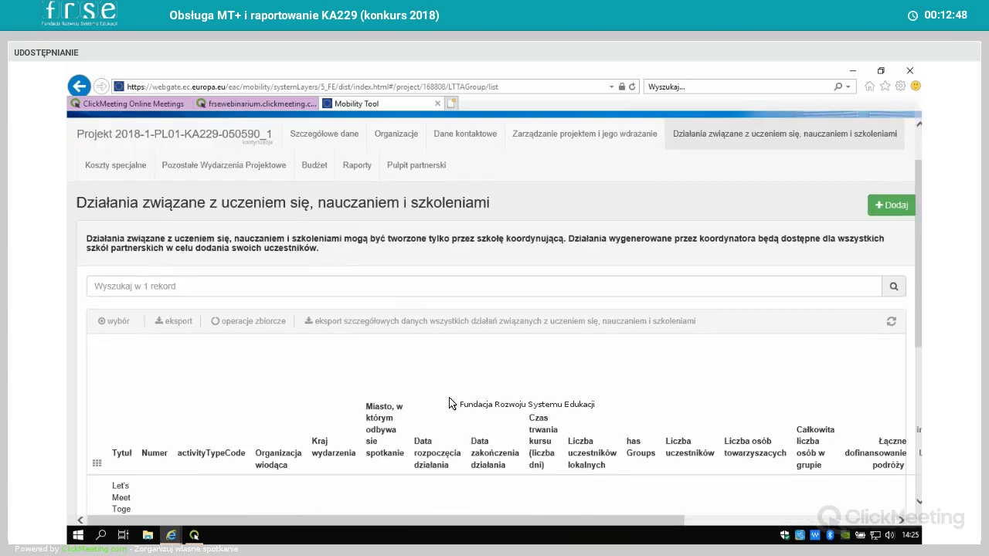
scroll(452, 403, down, 3)
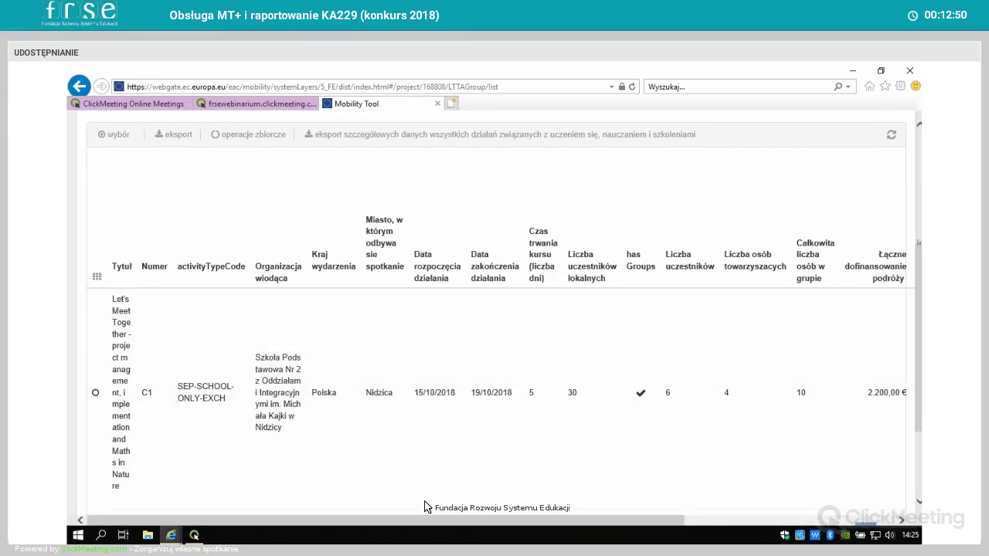
scroll(426, 508, down, 1)
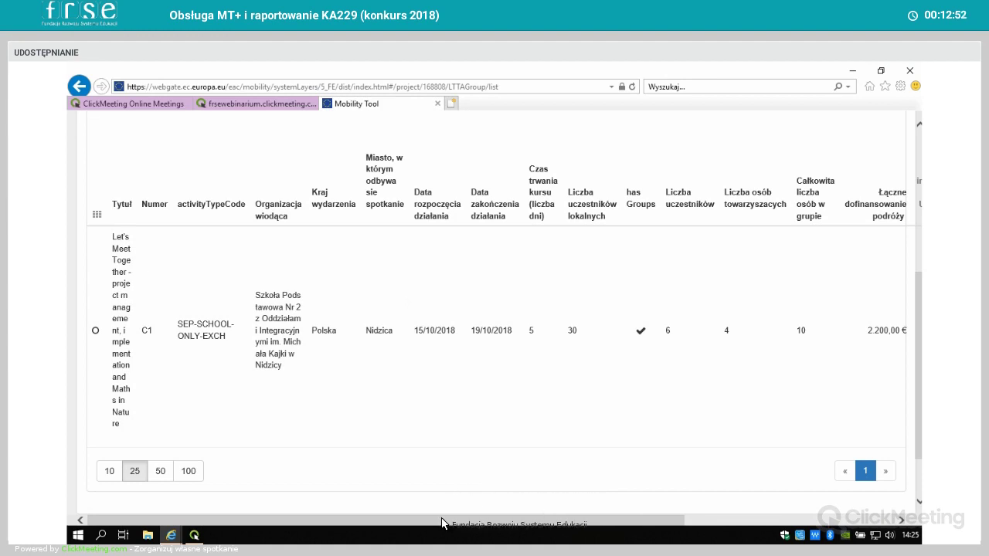
drag(442, 523, 421, 496)
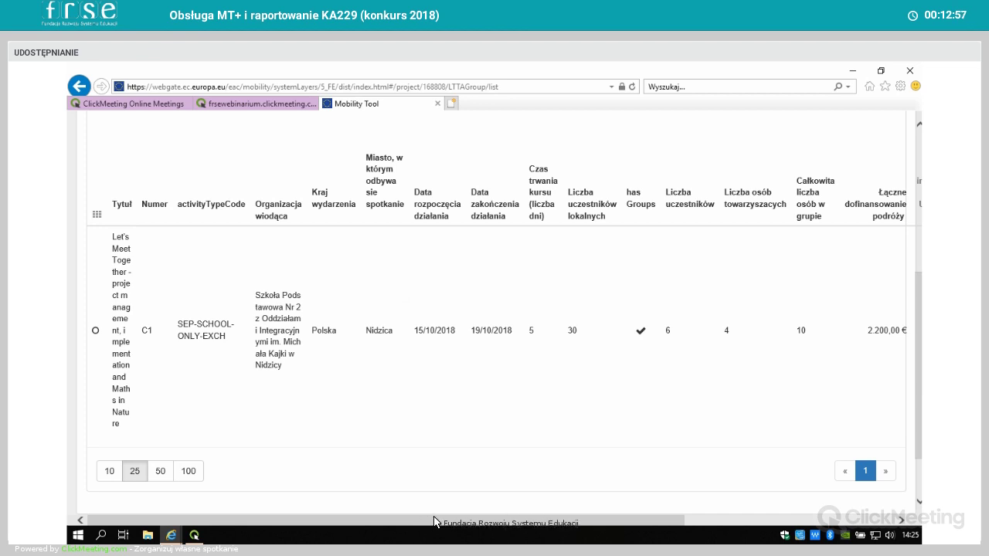
drag(434, 523, 670, 540)
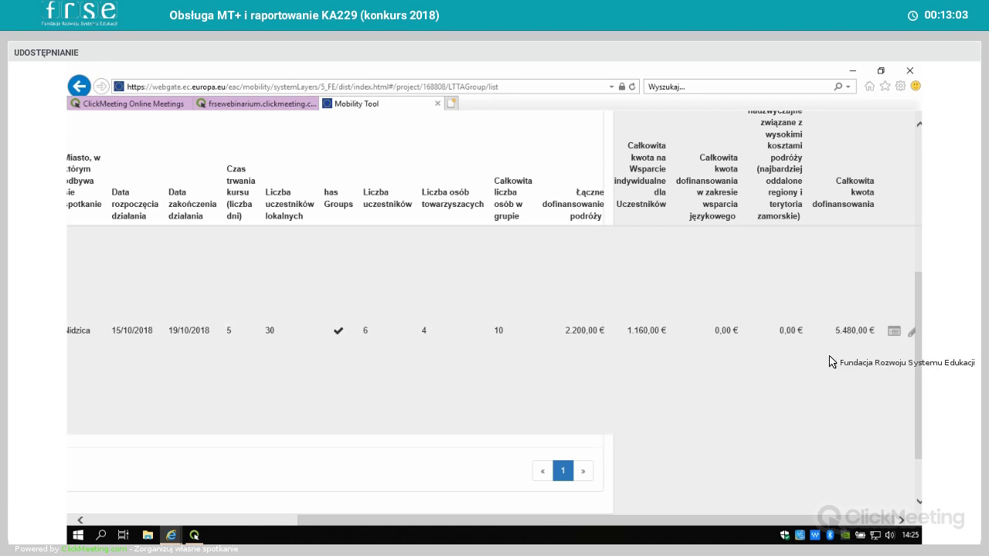
click(913, 333)
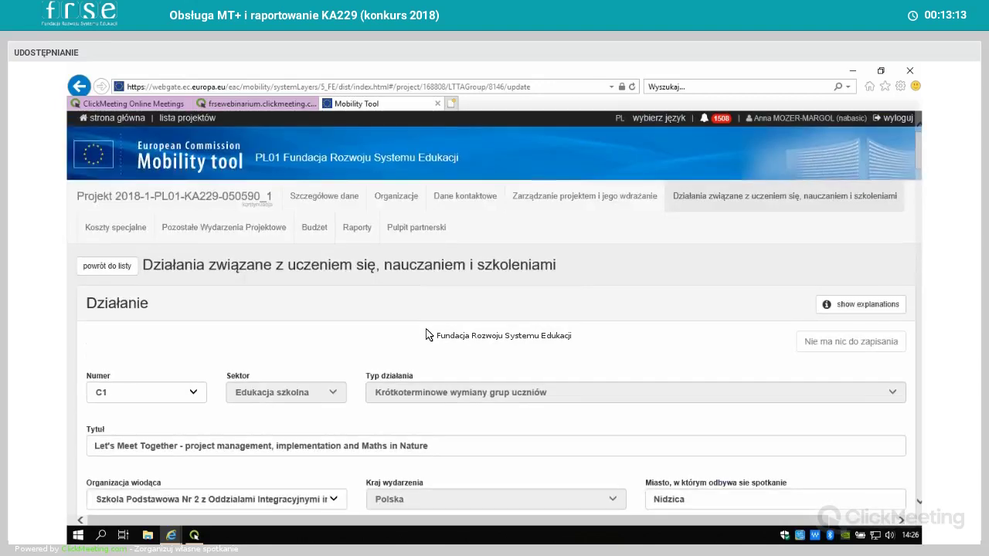
Skim activity C1's edit form and return to the activities list
scroll(427, 340, down, 5)
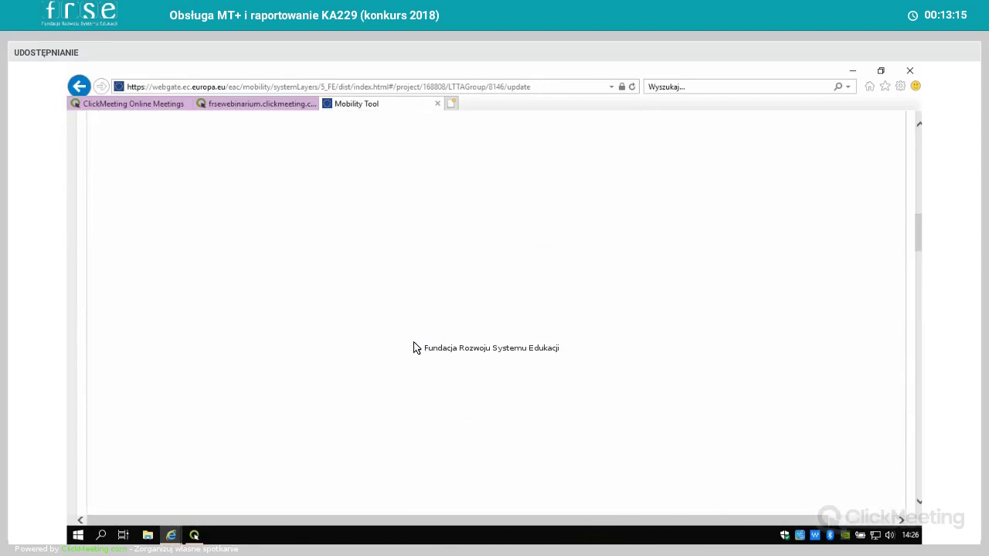
scroll(413, 347, up, 10)
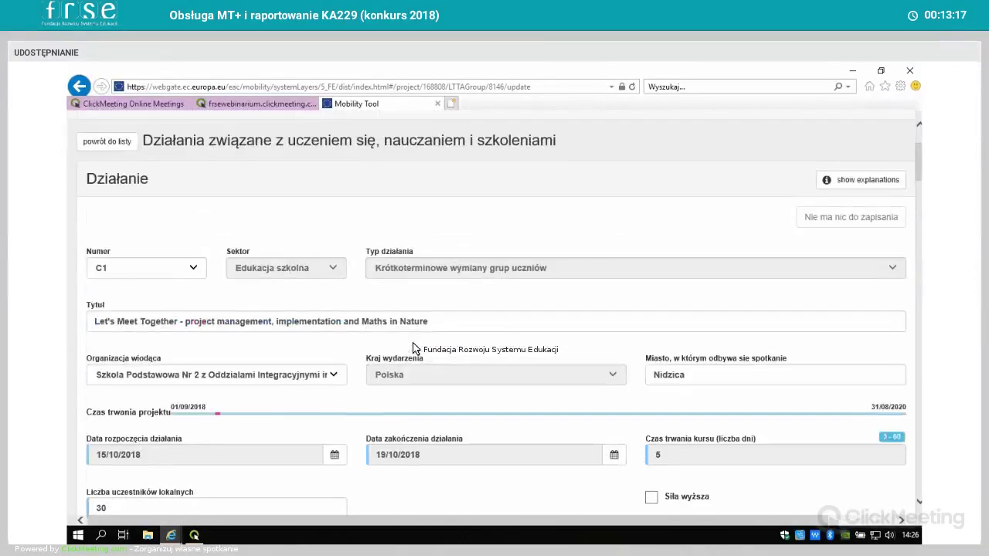
click(125, 144)
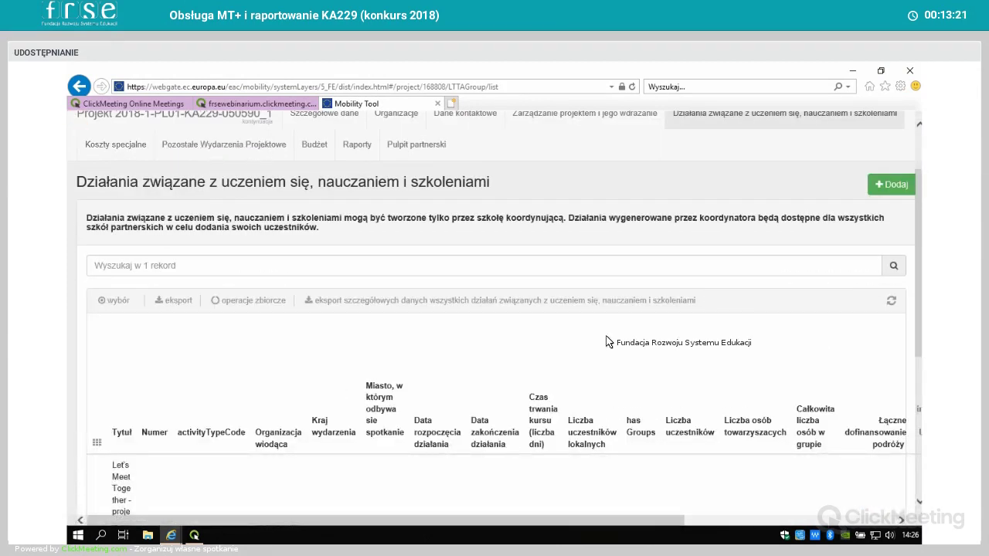
Open the read-only details view of activity C1 from the activities list
scroll(366, 484, down, 4)
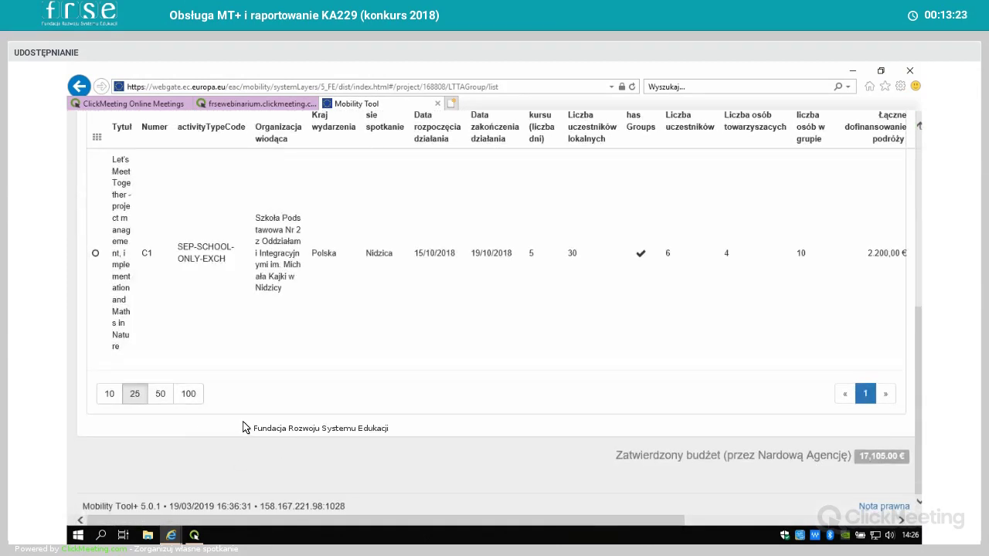
scroll(618, 507, up, 3)
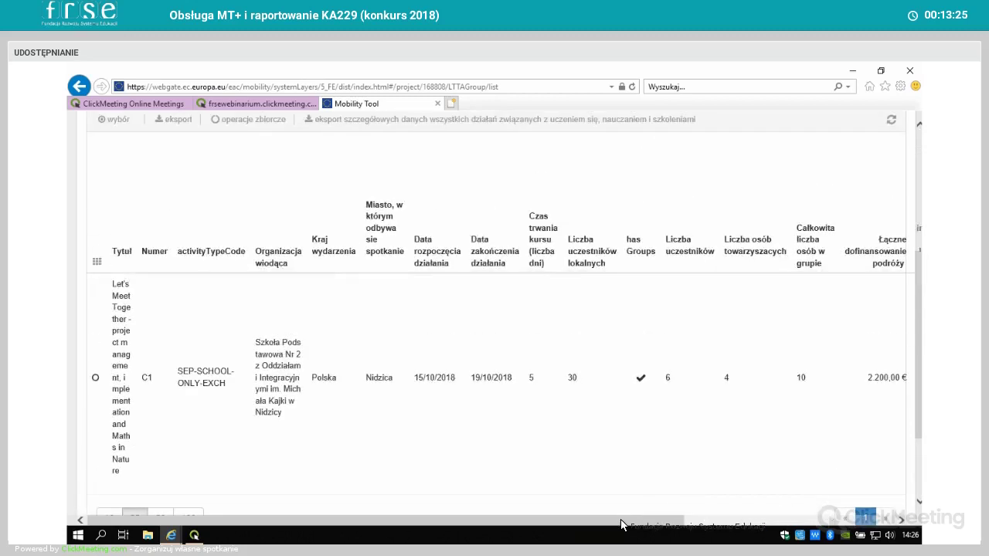
click(885, 516)
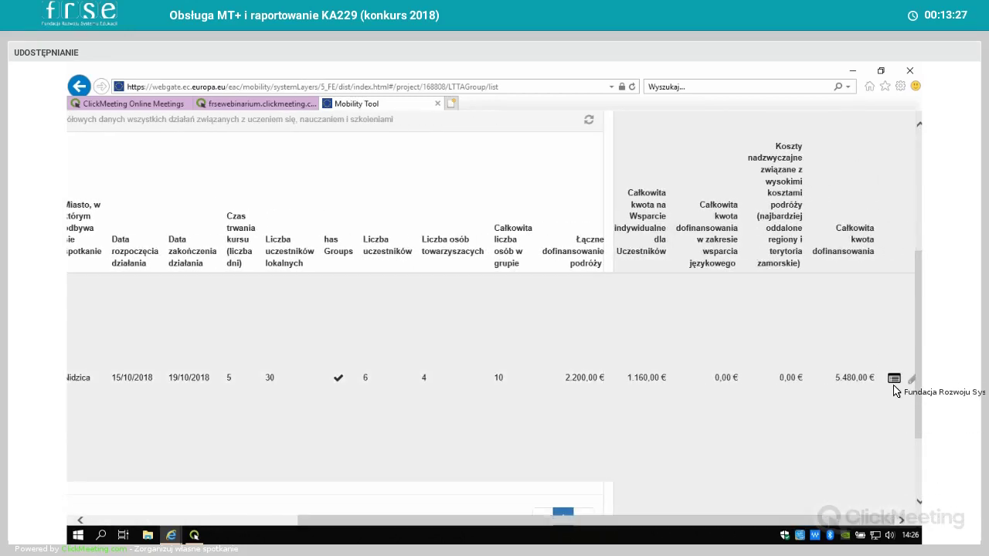
click(894, 378)
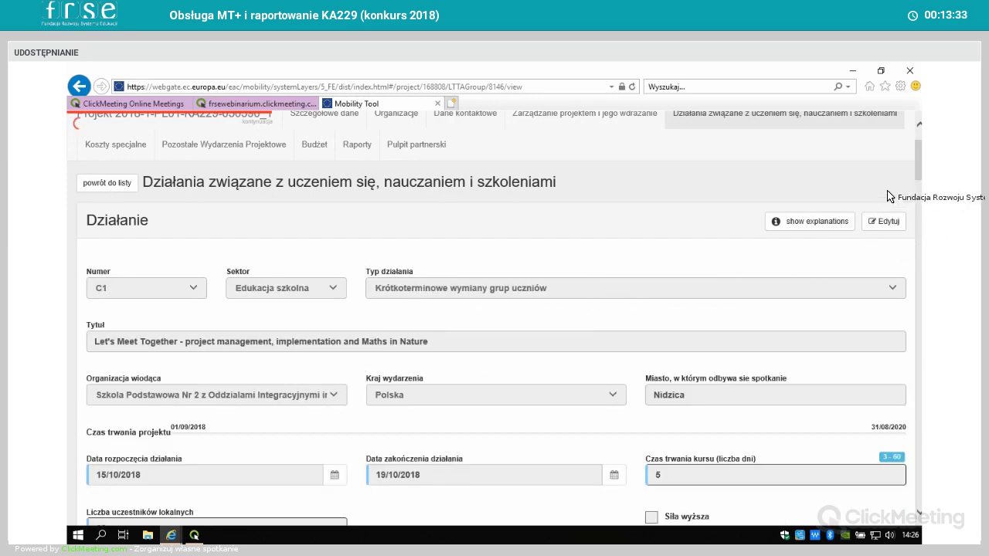
Review the Grupy section of activity C1 and open the form for adding a new participant group
scroll(919, 185, down, 10)
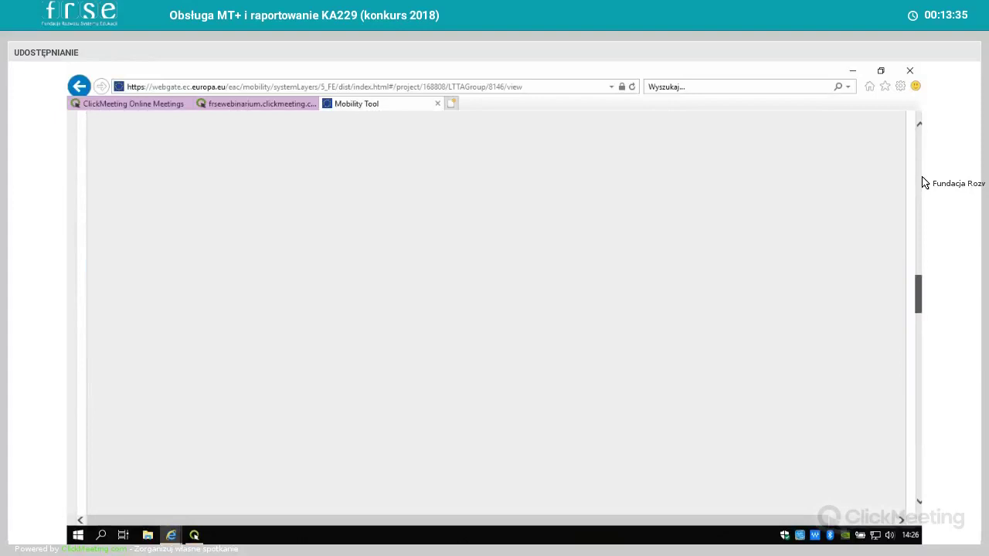
scroll(925, 183, down, 3)
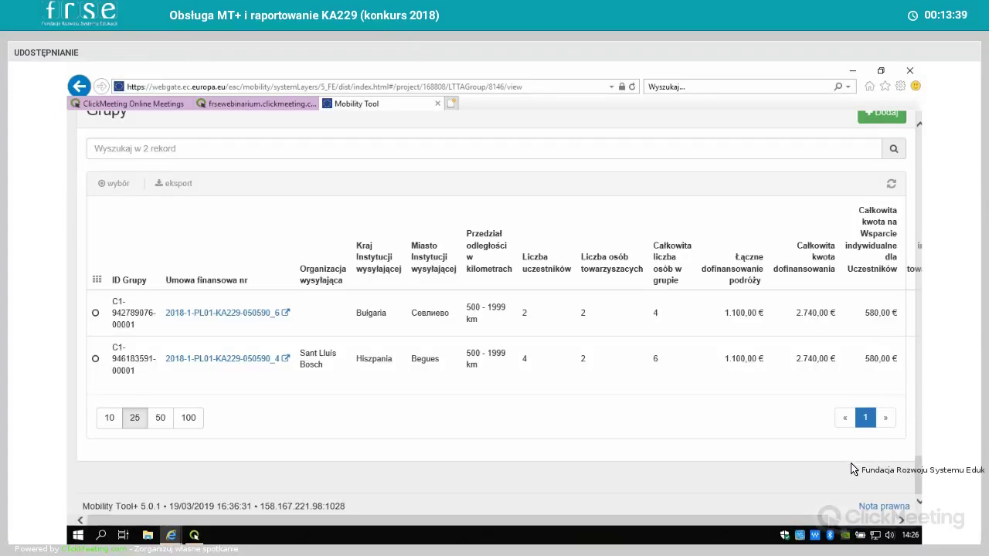
scroll(850, 468, up, 3)
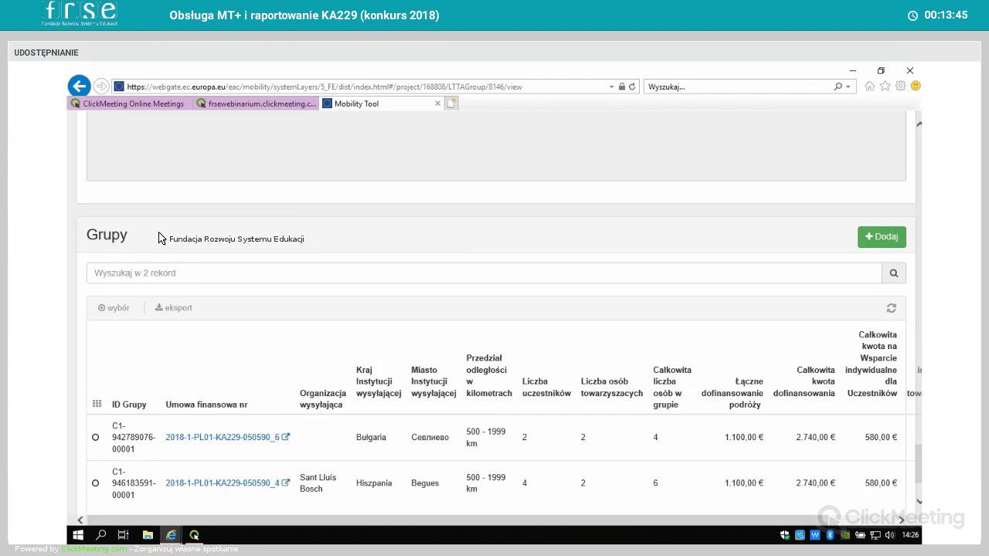
click(887, 242)
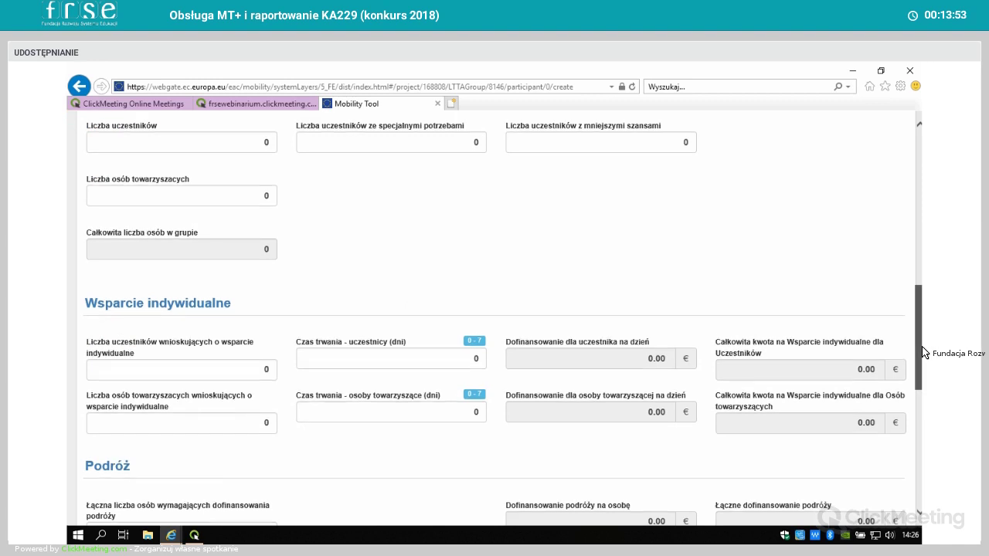
Examine the new group form's activity summary, sending organisation details and participant and accompanying-person count fields
scroll(919, 347, up, 4)
scroll(927, 353, up, 5)
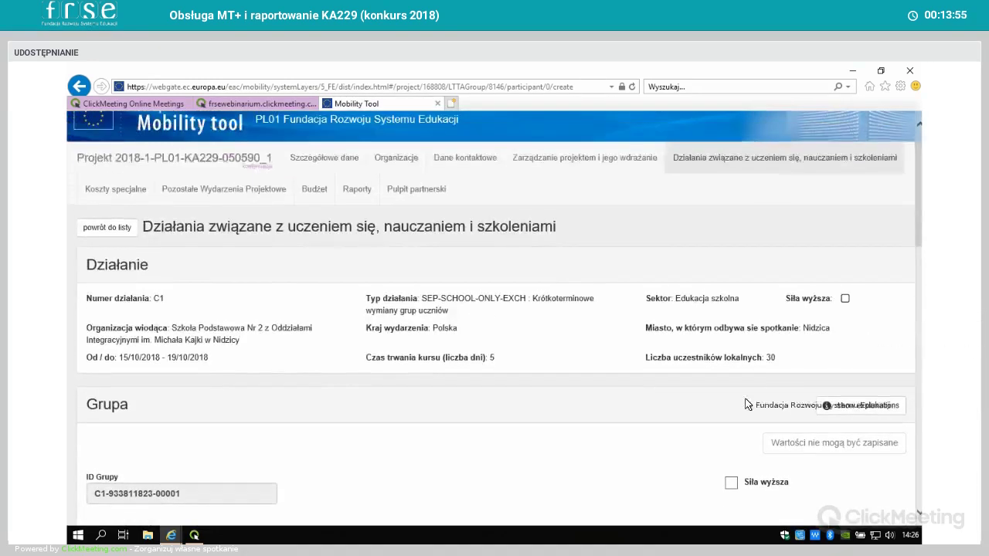
scroll(641, 442, down, 1)
scroll(638, 442, down, 3)
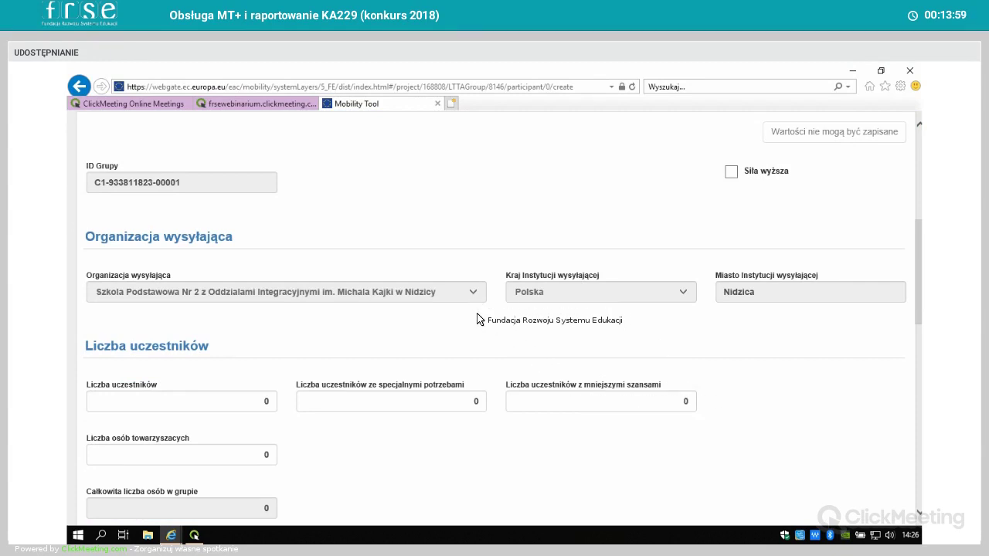
scroll(479, 323, down, 2)
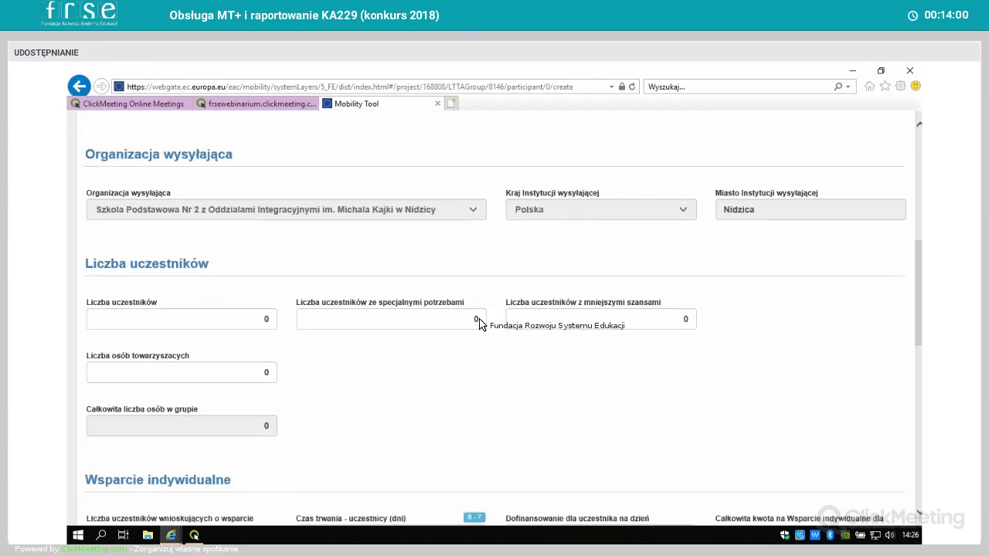
click(258, 277)
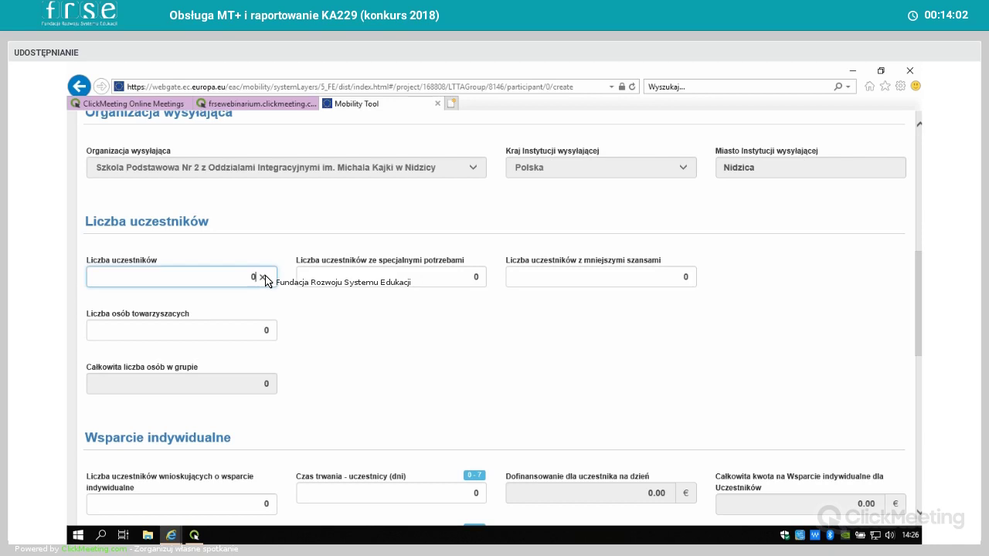
click(325, 345)
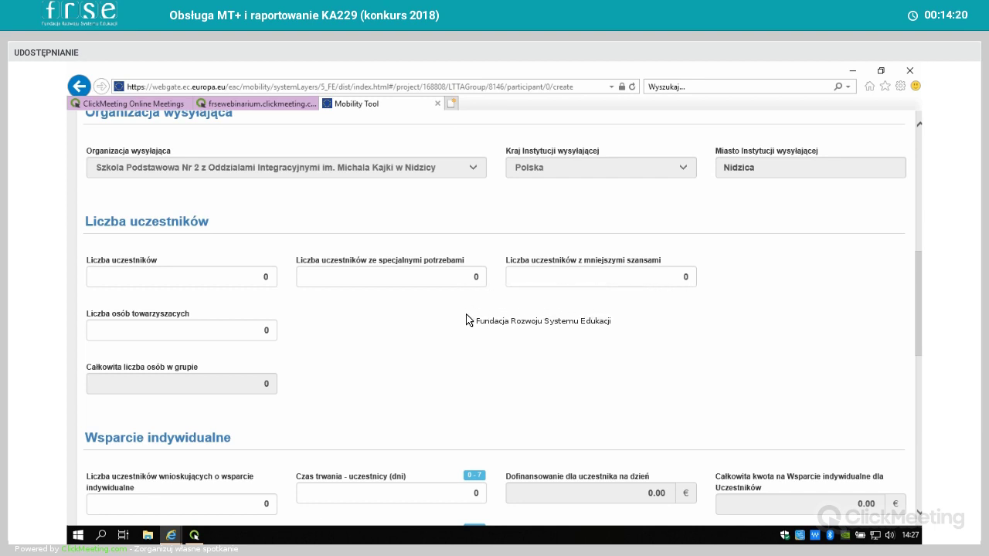
Examine the Wsparcie indywidualne and Podróż fields in the new group form
scroll(470, 321, down, 1)
scroll(471, 320, down, 1)
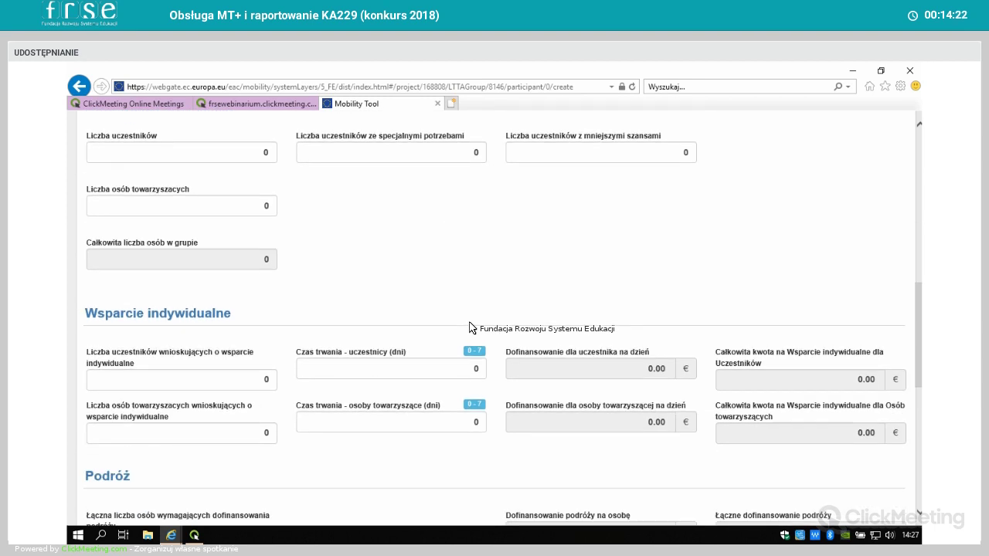
scroll(464, 309, down, 1)
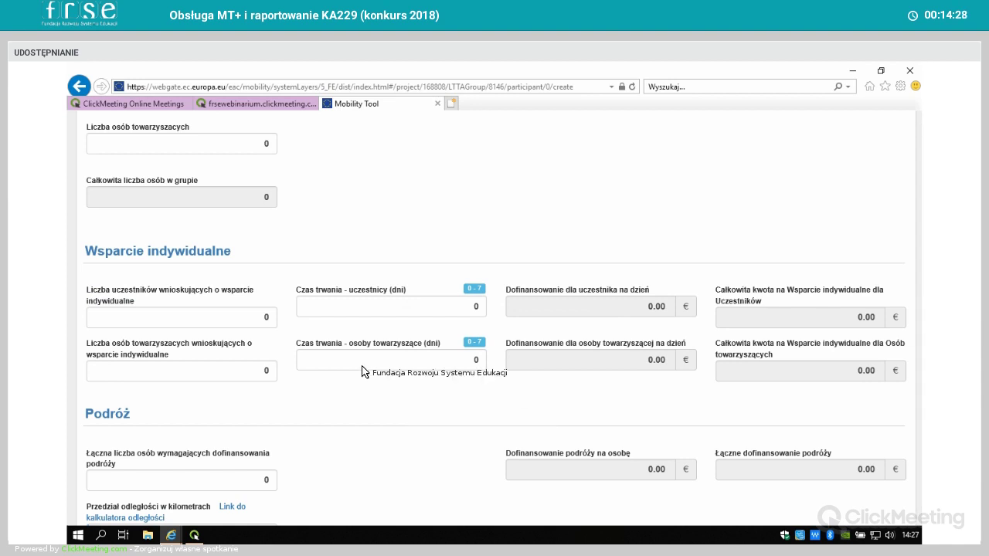
scroll(339, 410, down, 1)
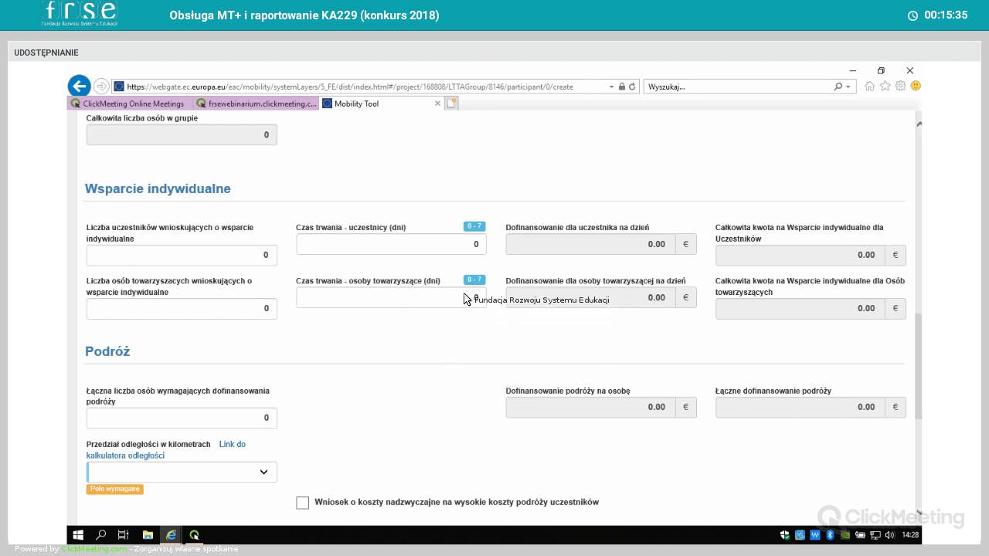
scroll(402, 387, down, 1)
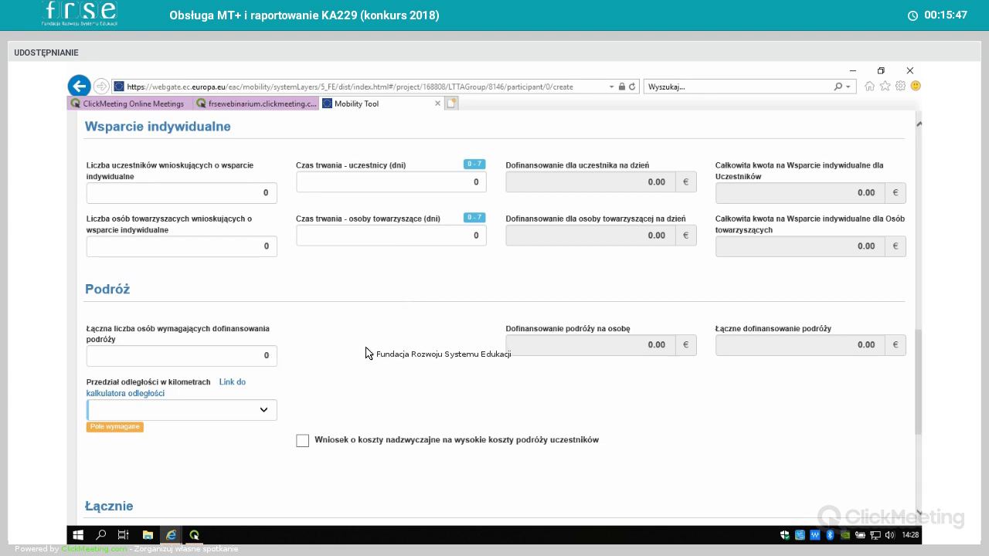
scroll(368, 348, down, 1)
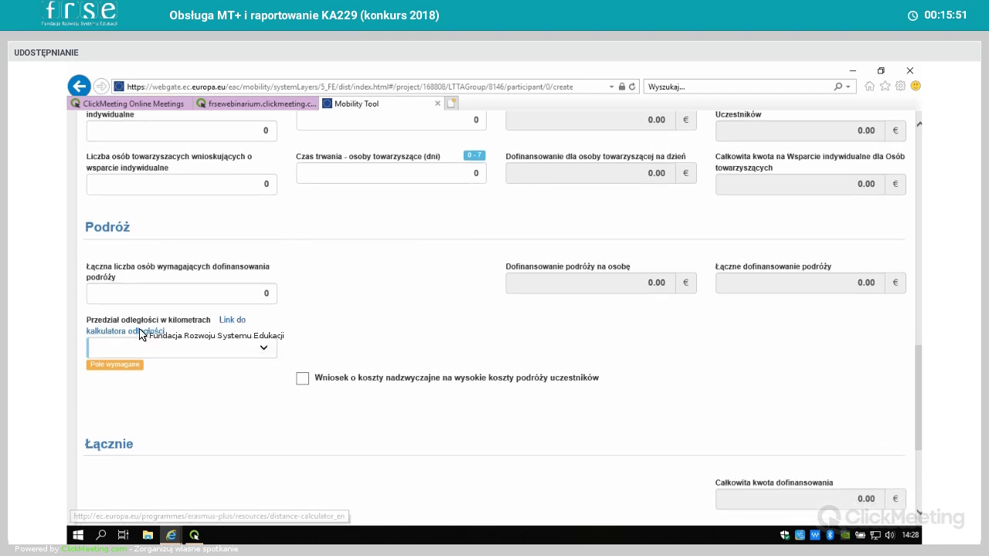
View the available travel distance bands without choosing one, and review the total funding and general remarks fields
click(266, 352)
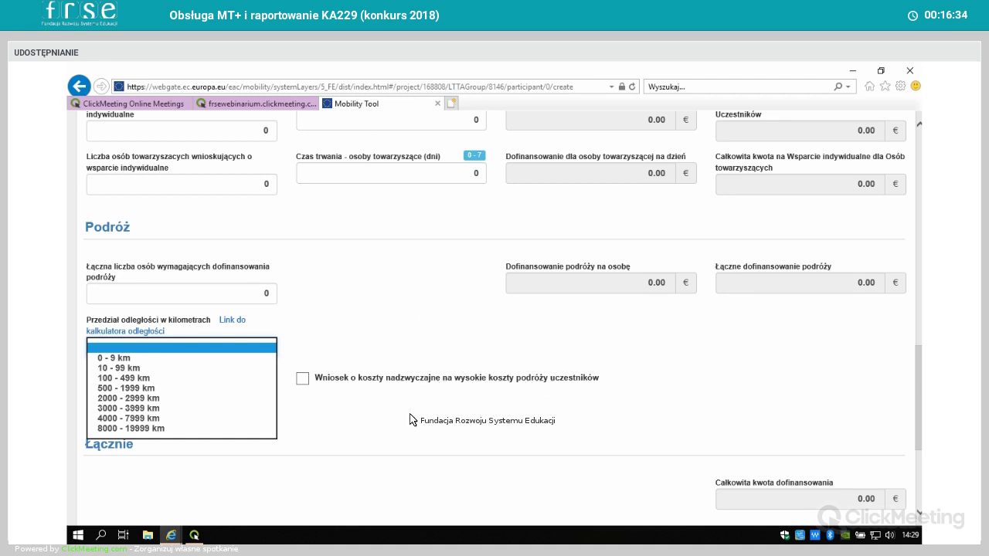
click(410, 420)
scroll(413, 433, down, 3)
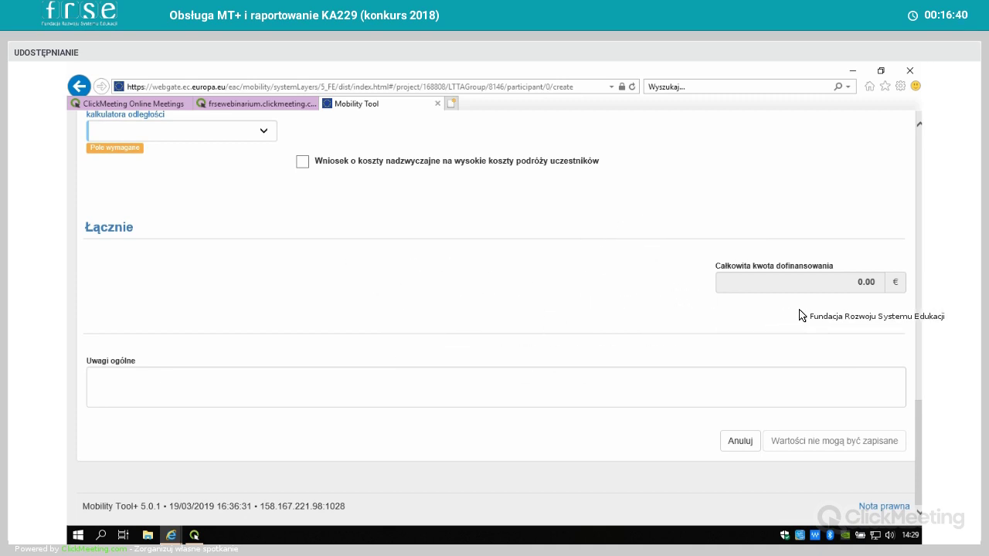
scroll(451, 337, up, 2)
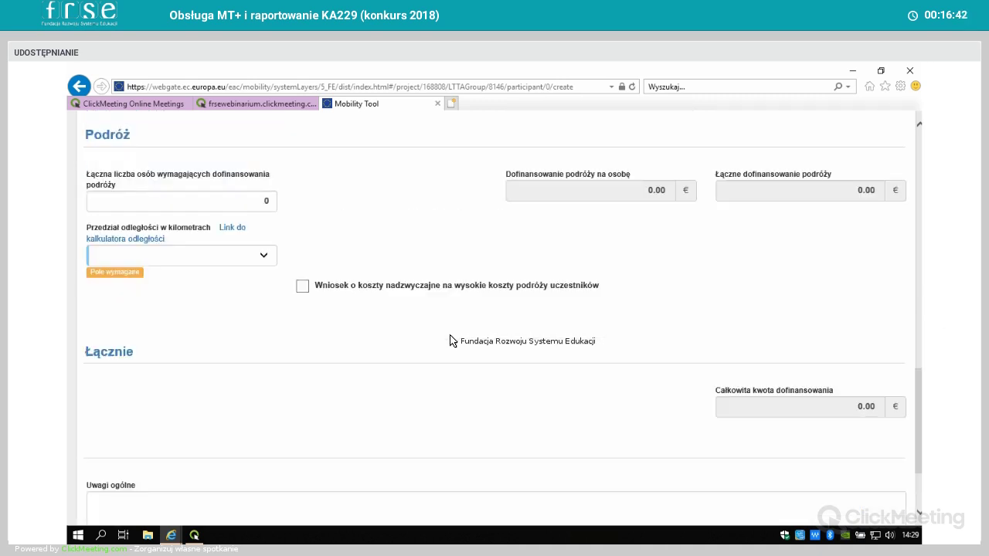
scroll(451, 340, up, 12)
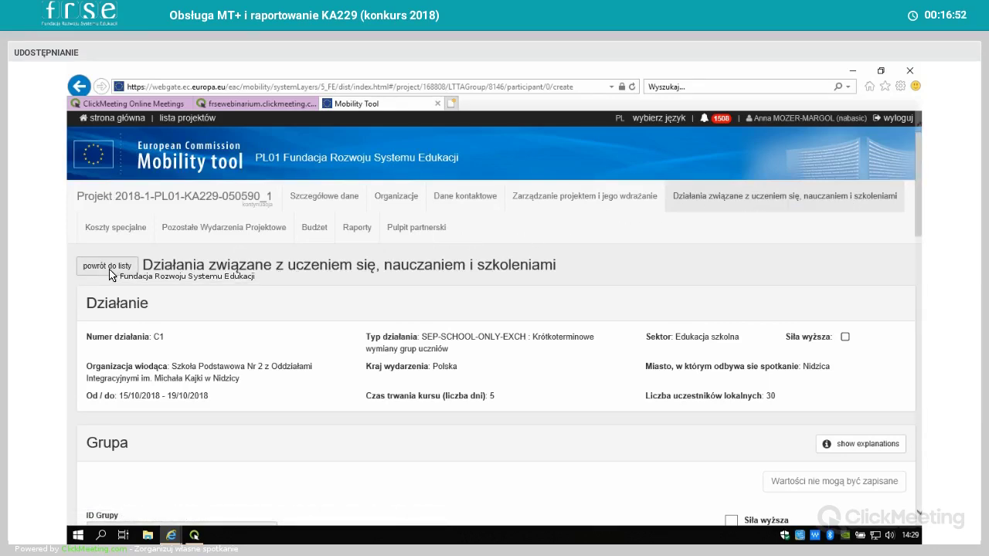
Leave the group form for activity C1's details, skim them, and return to the activities list
click(110, 270)
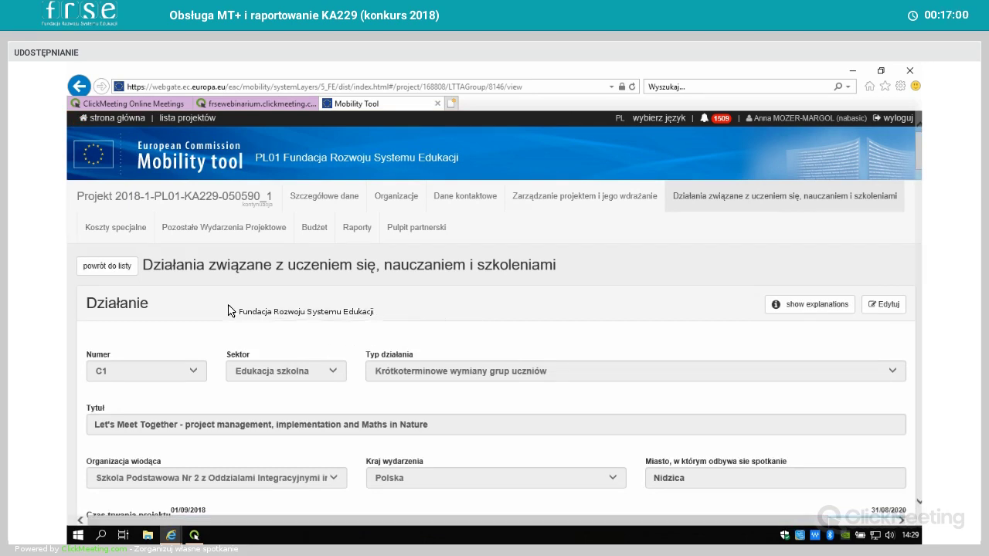
scroll(325, 345, down, 3)
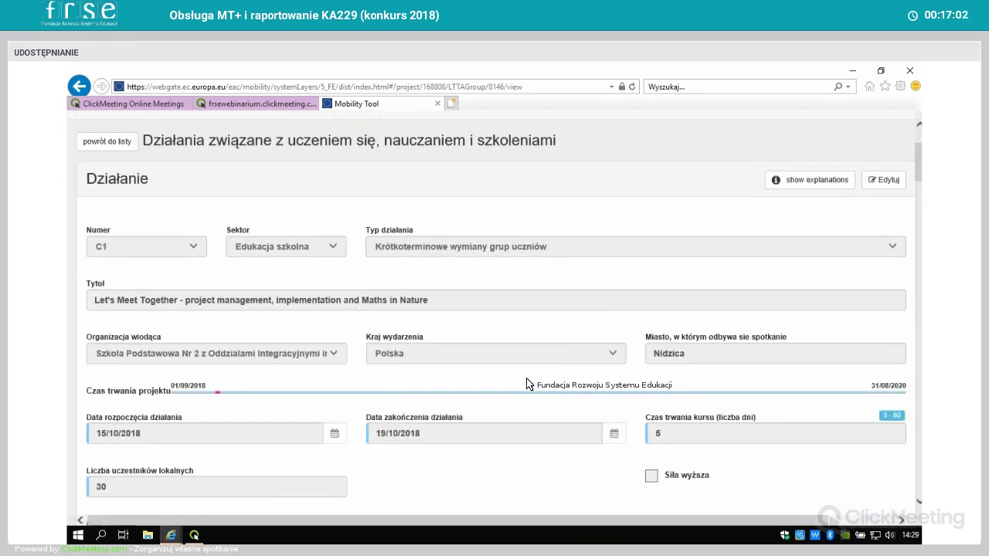
scroll(533, 382, down, 3)
scroll(521, 385, up, 5)
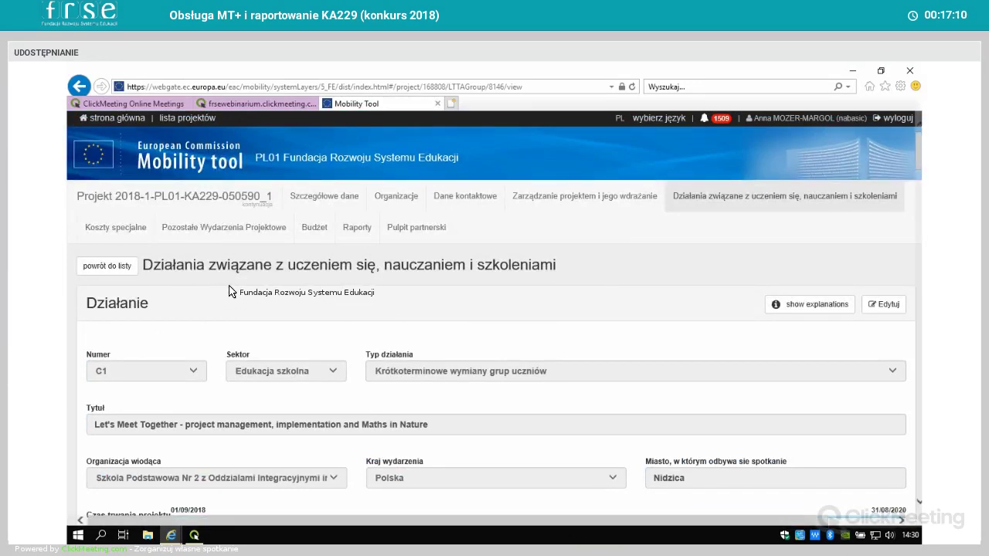
click(135, 269)
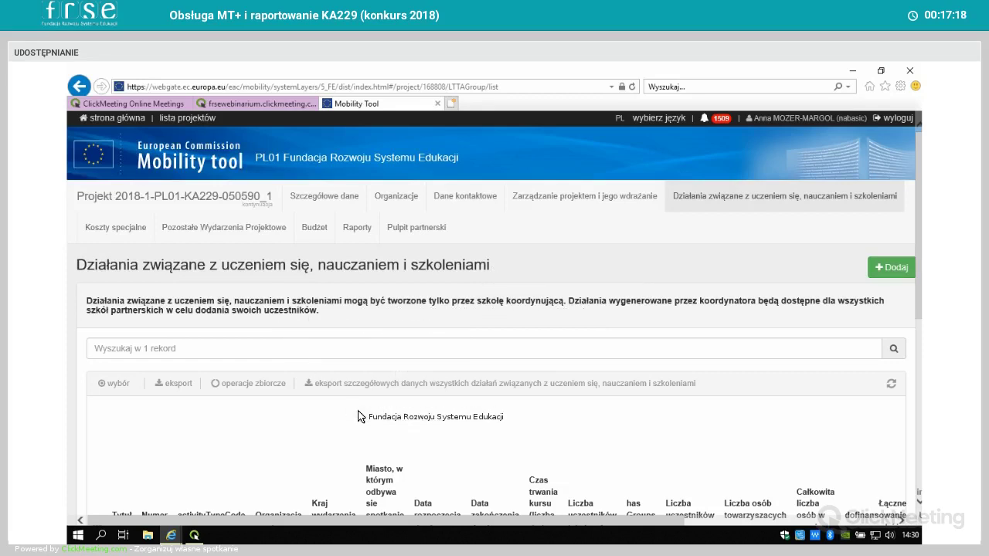
Review activity C1's row in the list, including its group, participant and accompanying-person columns
scroll(272, 449, down, 4)
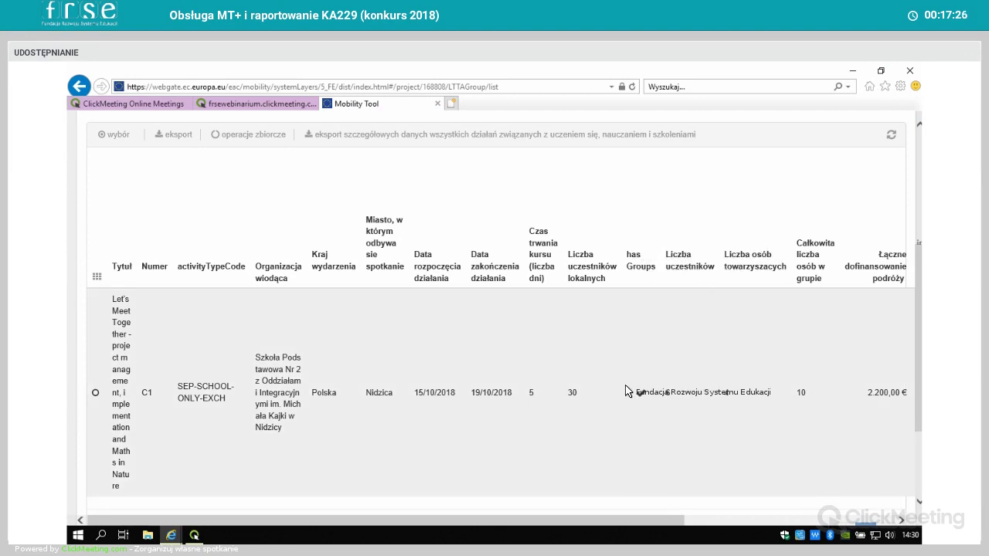
scroll(562, 320, up, 3)
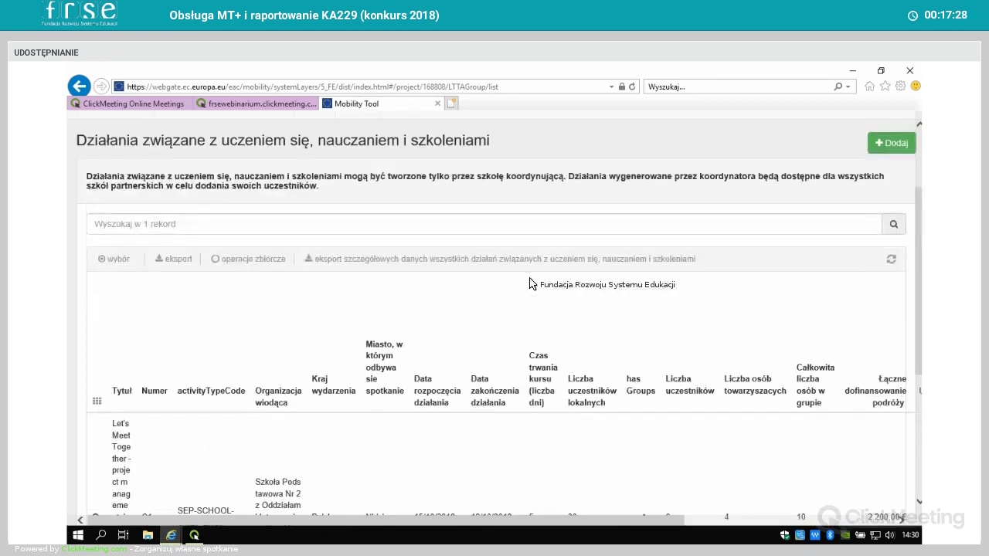
scroll(533, 287, down, 1)
scroll(533, 278, down, 1)
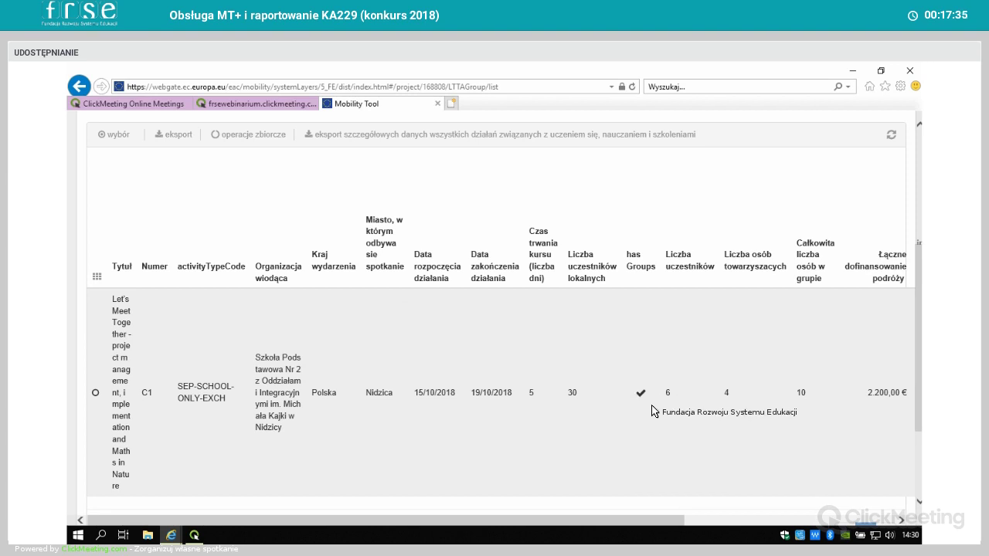
scroll(651, 410, up, 4)
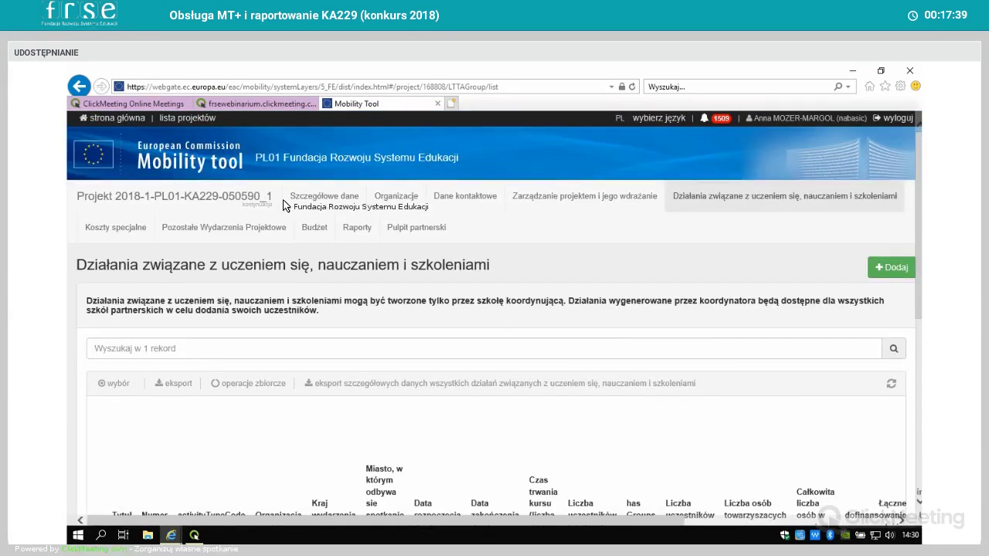
Open a new entry form in Koszty specjalne and examine the fields for special needs support
click(101, 231)
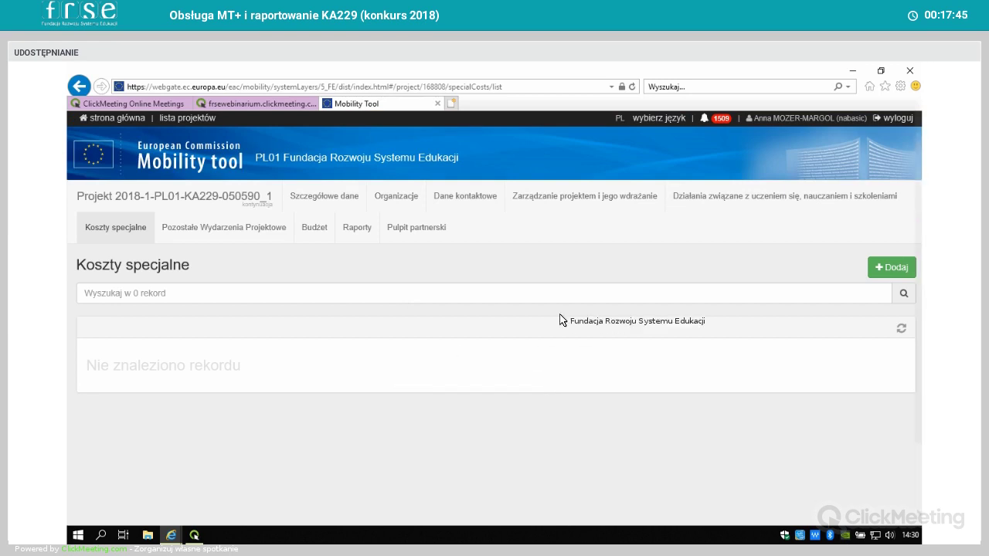
click(891, 269)
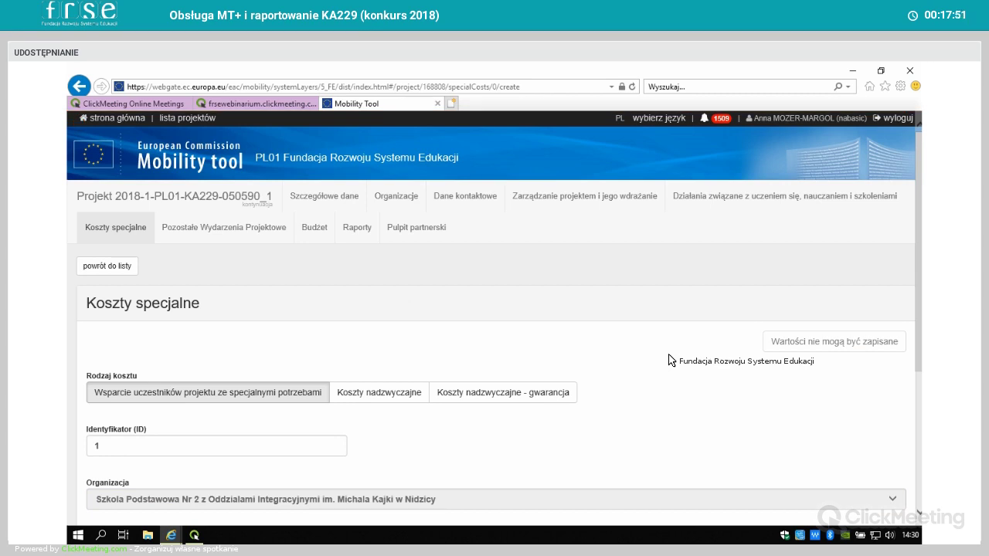
scroll(675, 371, down, 1)
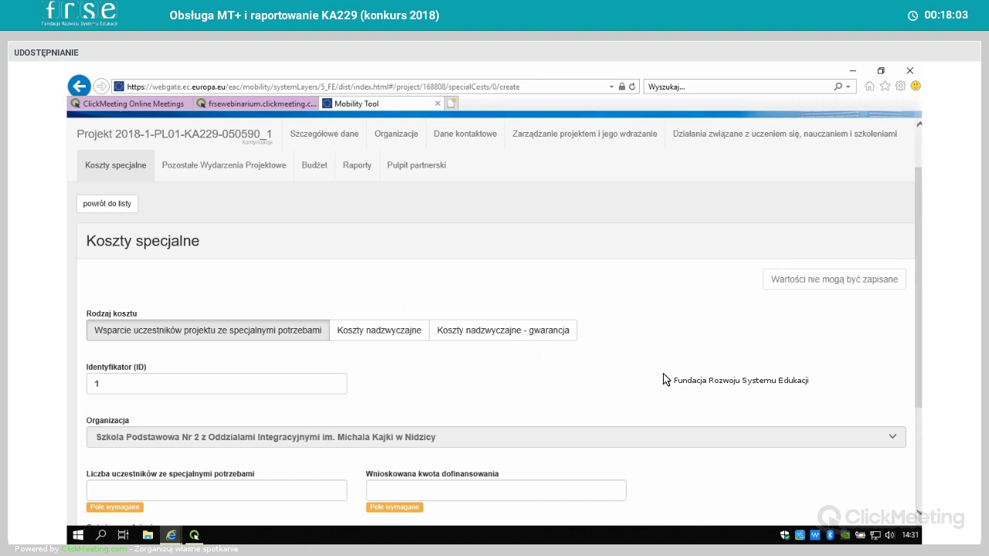
scroll(663, 379, down, 1)
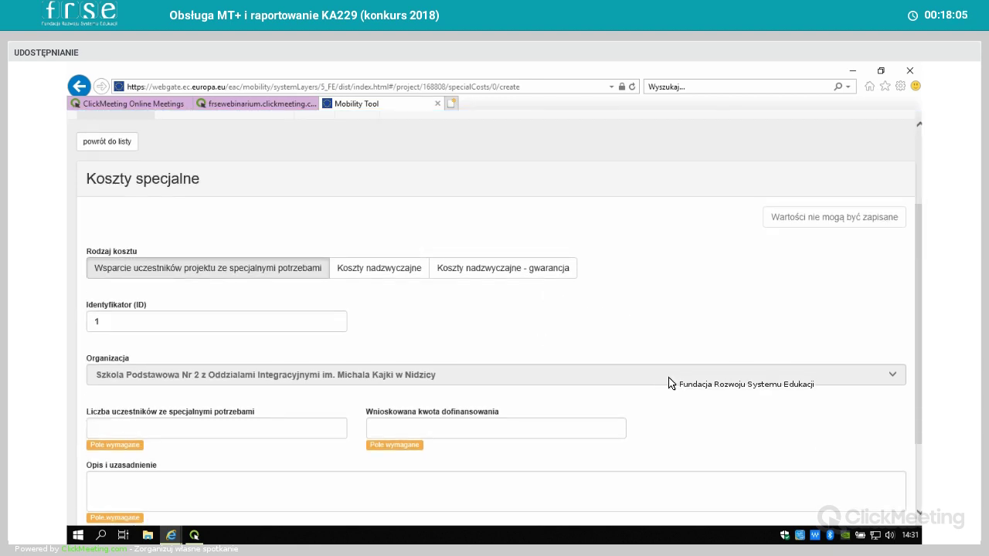
scroll(740, 422, down, 1)
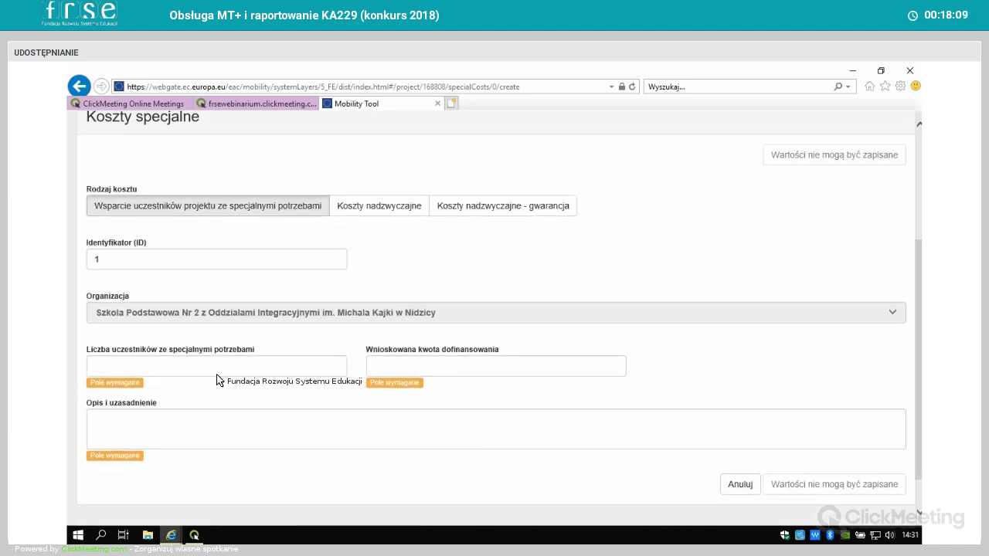
Switch the cost type to Koszty nadzwyczajne to inspect its cost fields, and return to special needs support
click(400, 208)
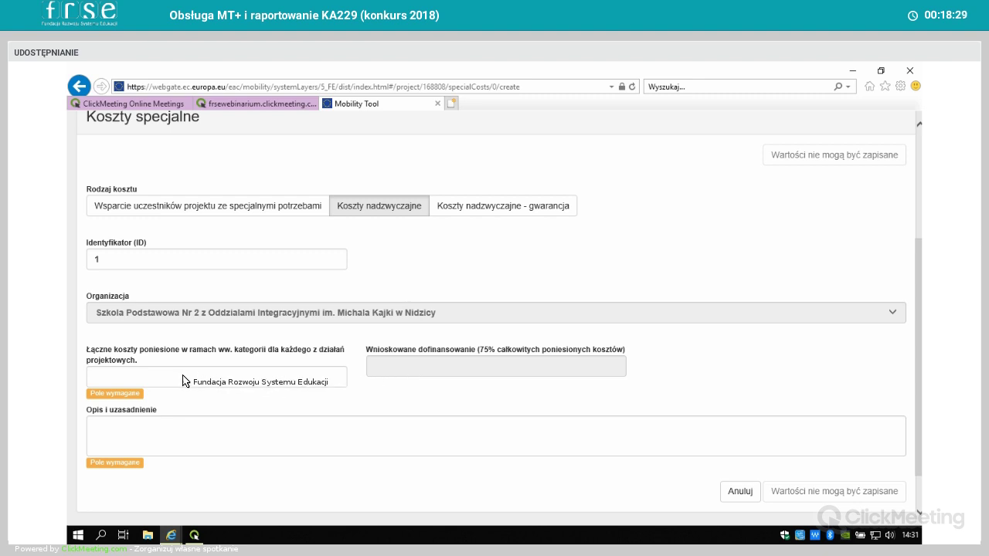
click(128, 381)
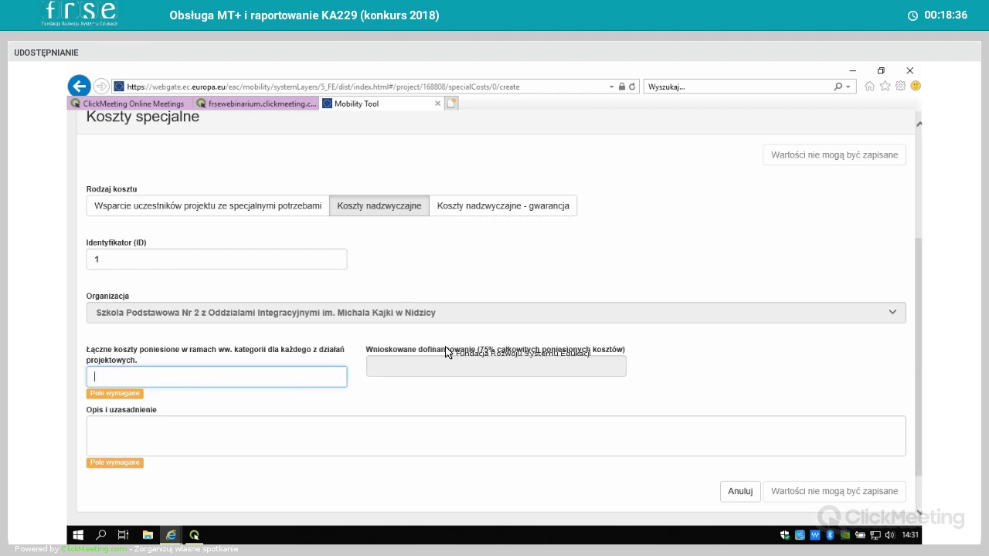
click(499, 367)
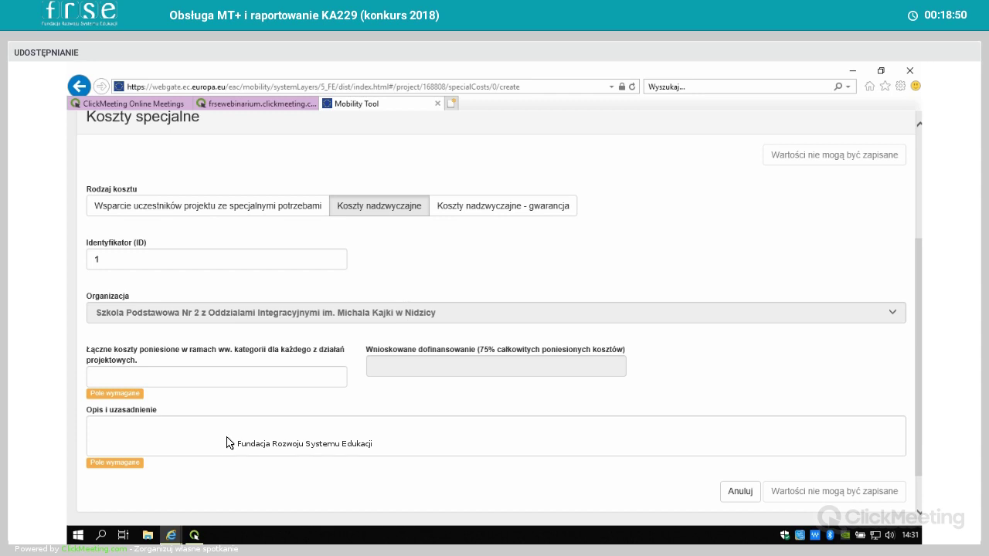
click(245, 210)
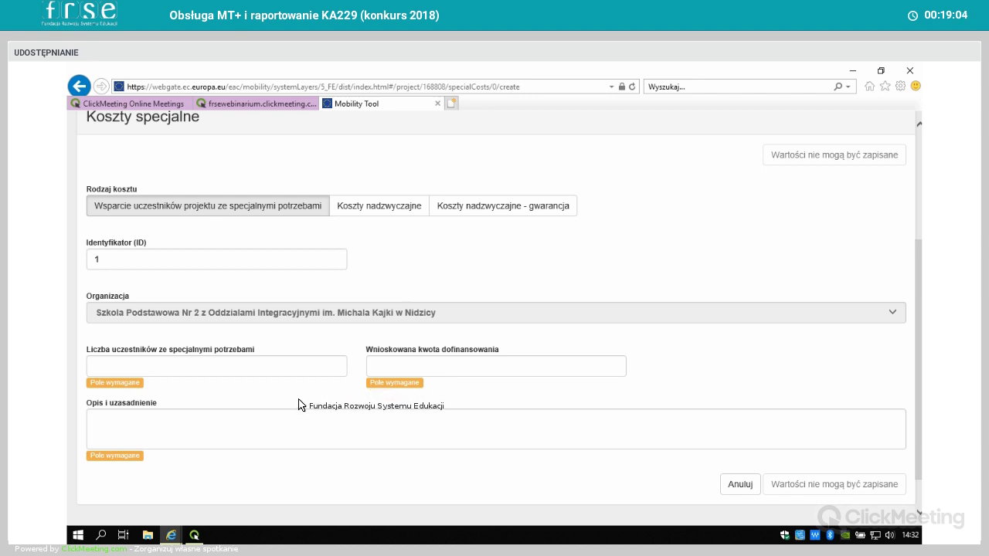
Discard the special cost entry and open the form for adding a new event in Pozostałe Wydarzenia Projektowe
scroll(301, 403, up, 3)
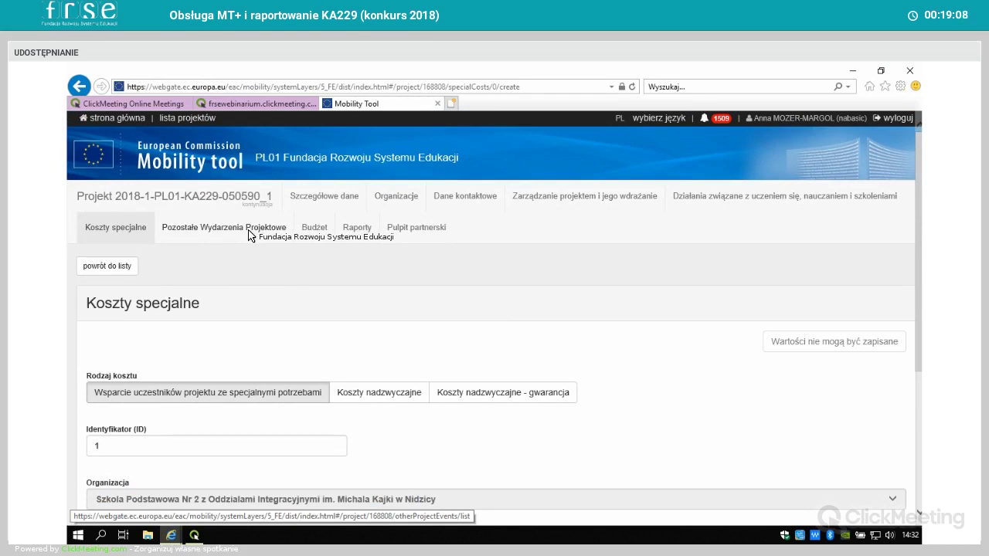
click(248, 234)
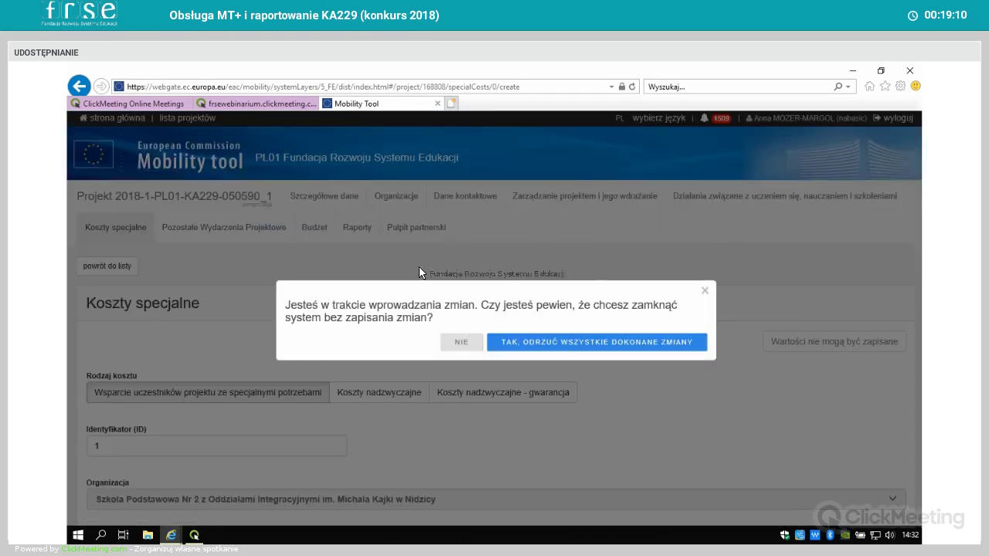
click(551, 346)
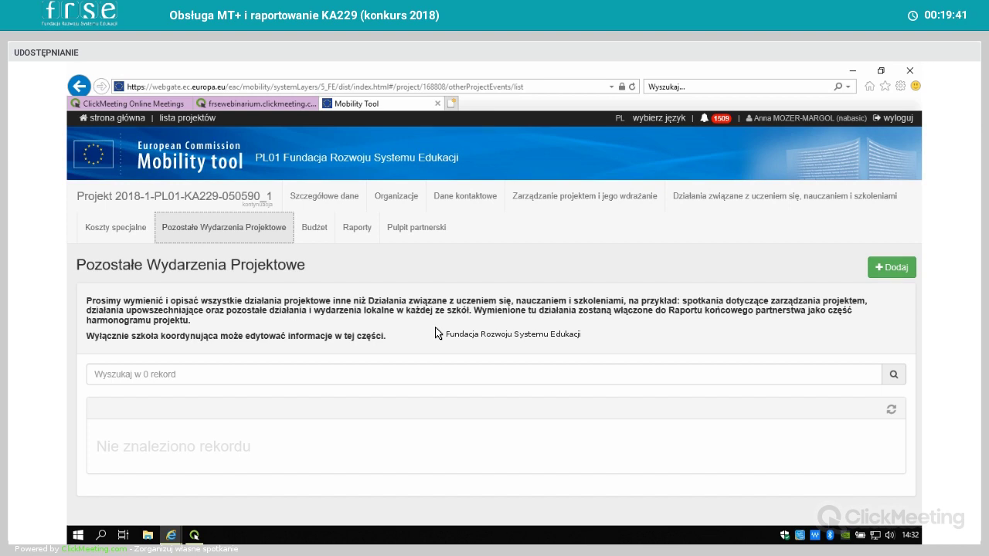
click(882, 268)
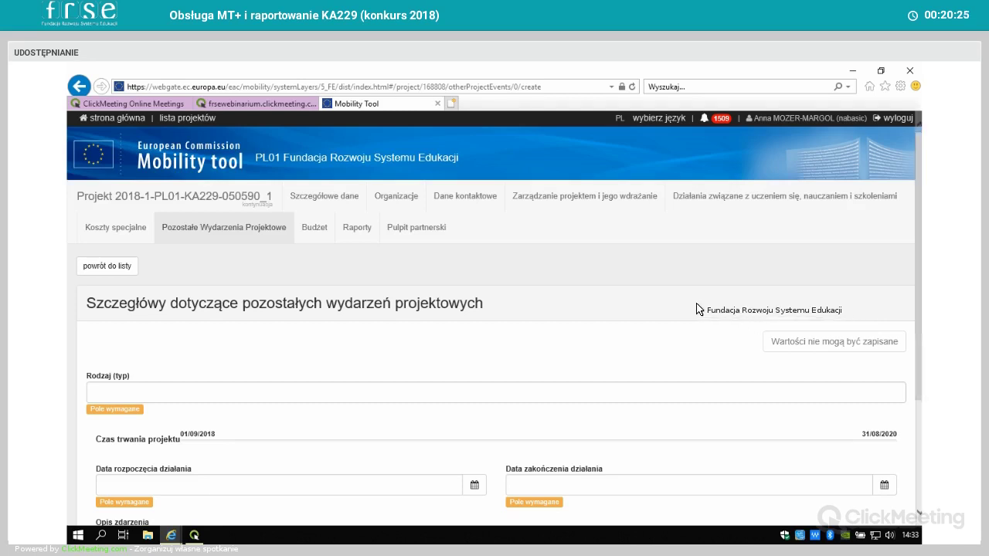
Examine the type, date and description fields of the new project event form, and return to the events list without saving
scroll(693, 307, down, 1)
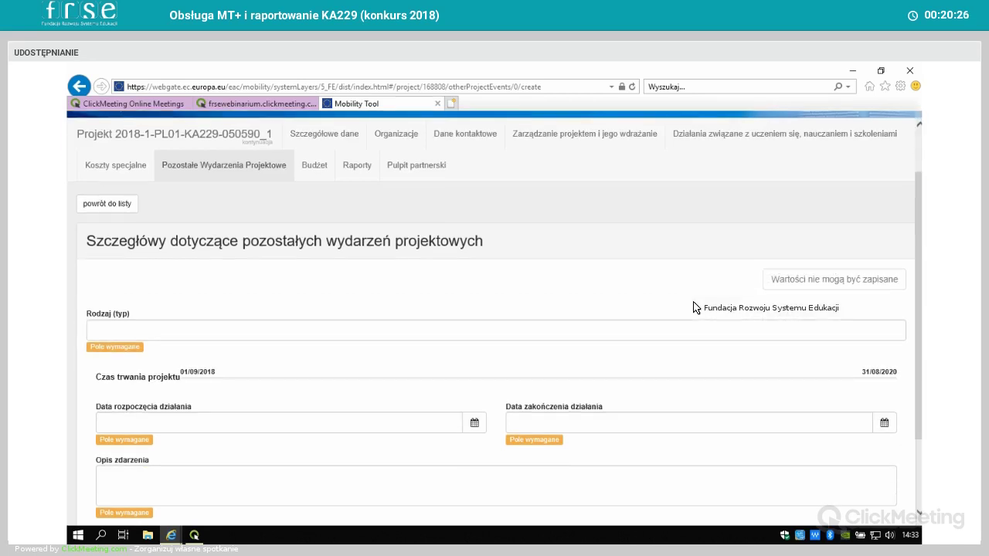
click(163, 331)
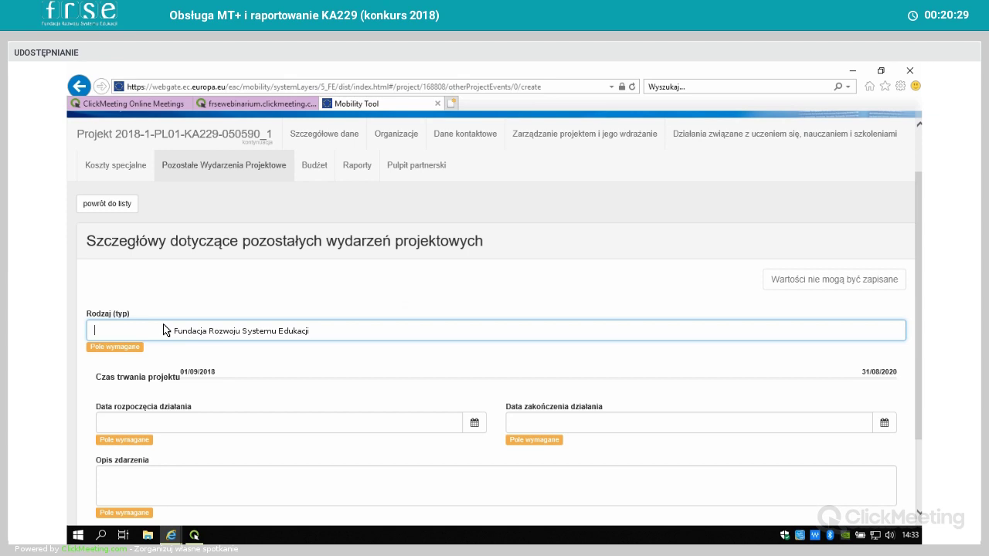
scroll(212, 293, down, 1)
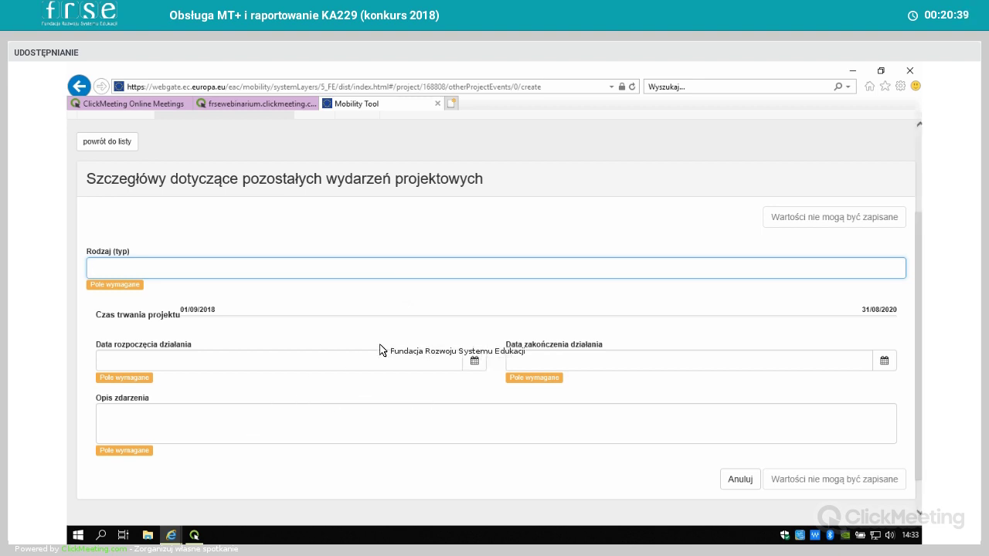
scroll(432, 317, up, 3)
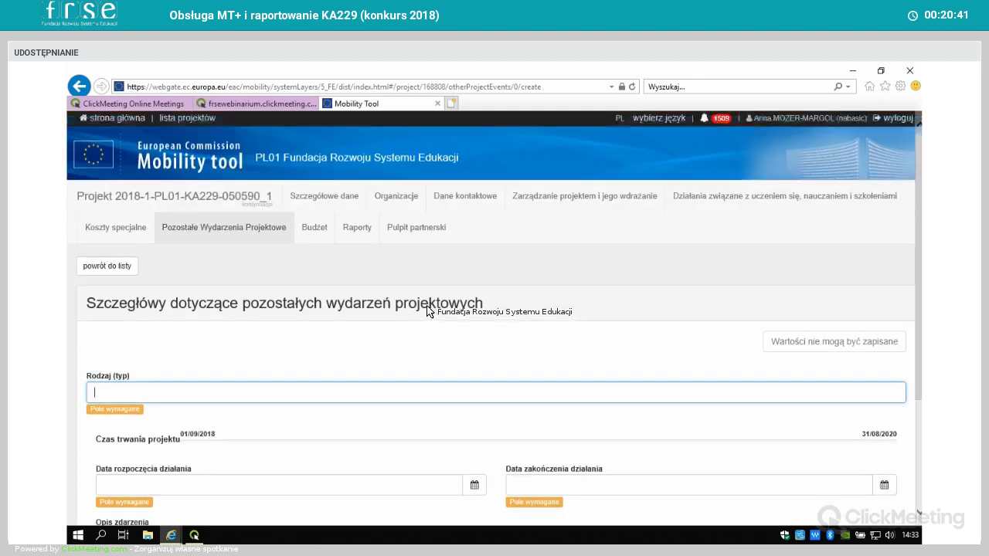
click(249, 227)
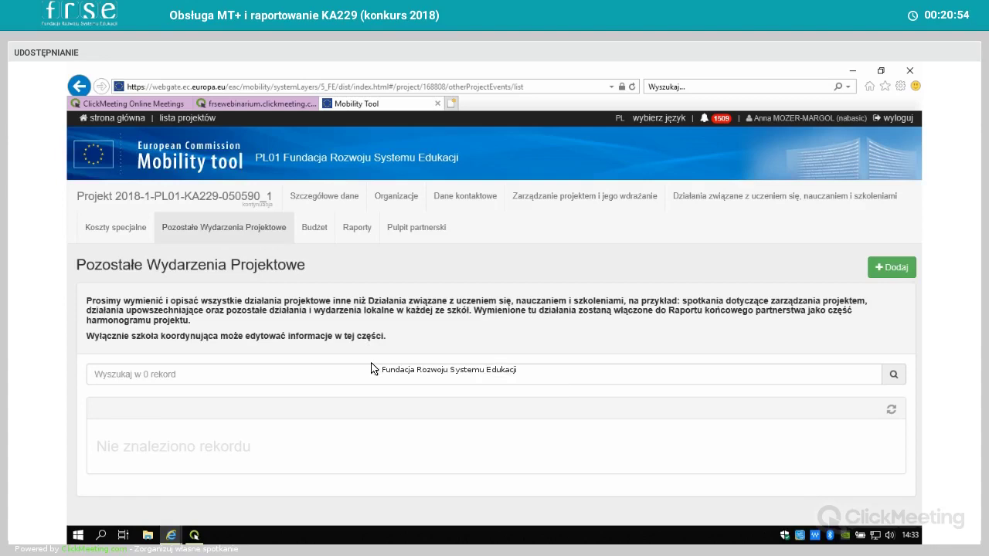
Review the approved and current amounts for all categories in Budżet, and open the beneficiary report page in Raporty
click(323, 234)
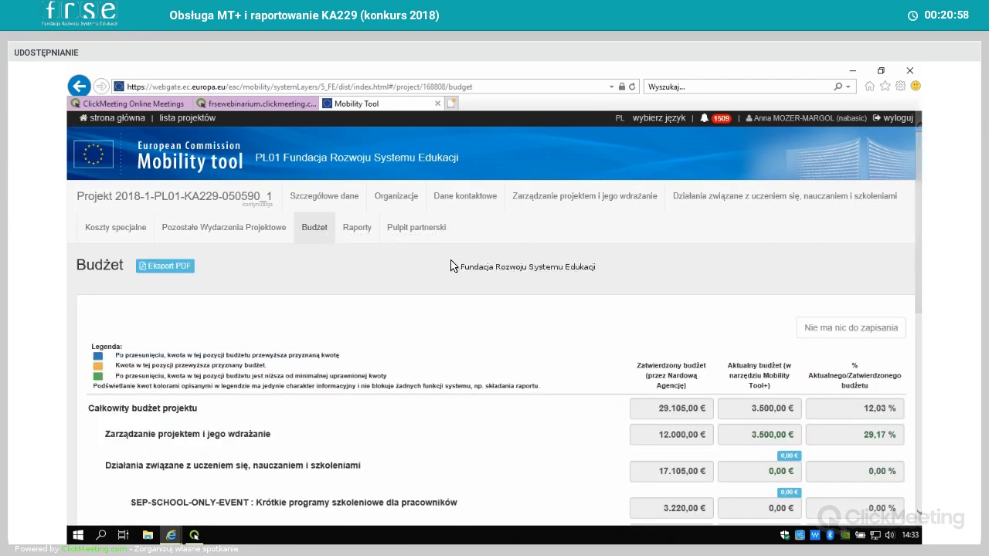
scroll(612, 249, down, 1)
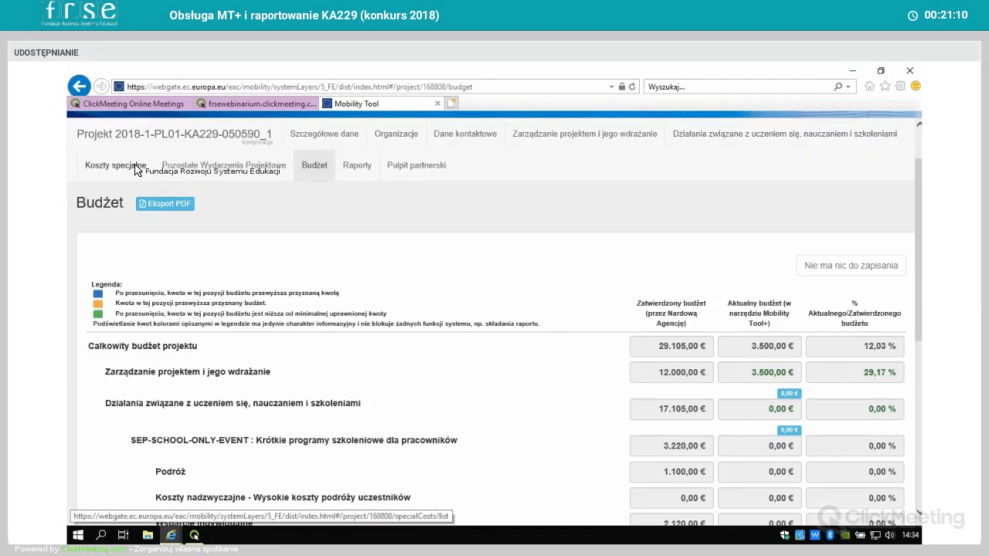
scroll(609, 380, down, 2)
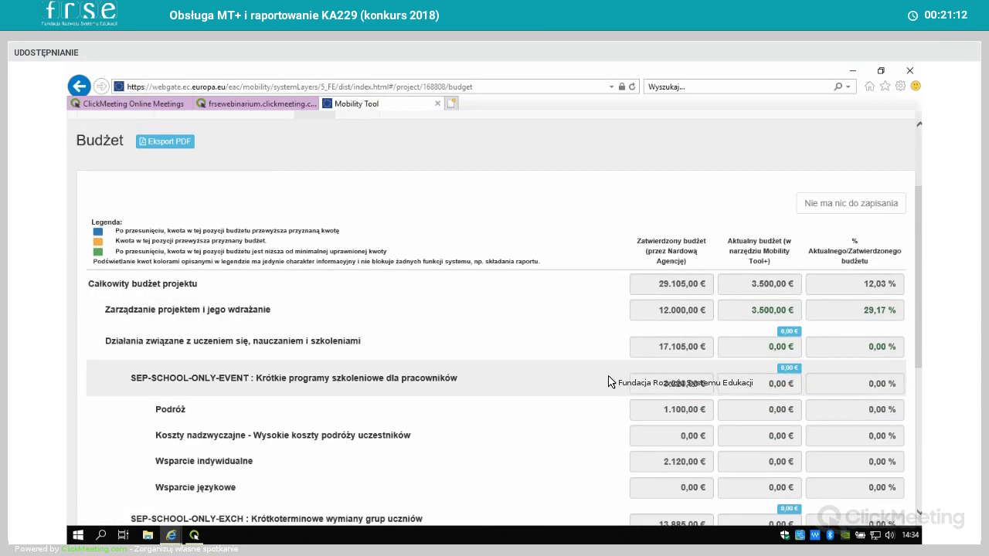
scroll(562, 381, down, 1)
scroll(561, 382, down, 3)
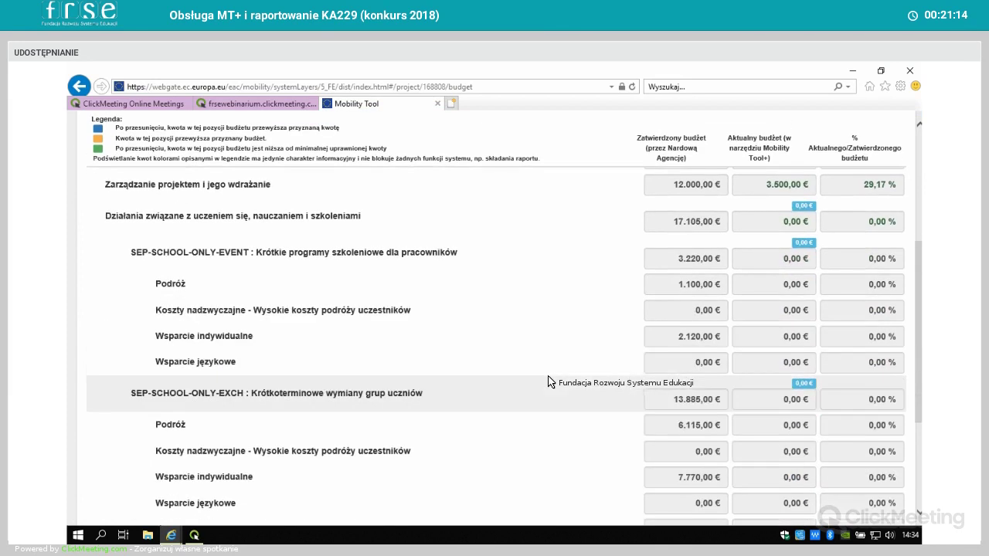
scroll(549, 382, down, 3)
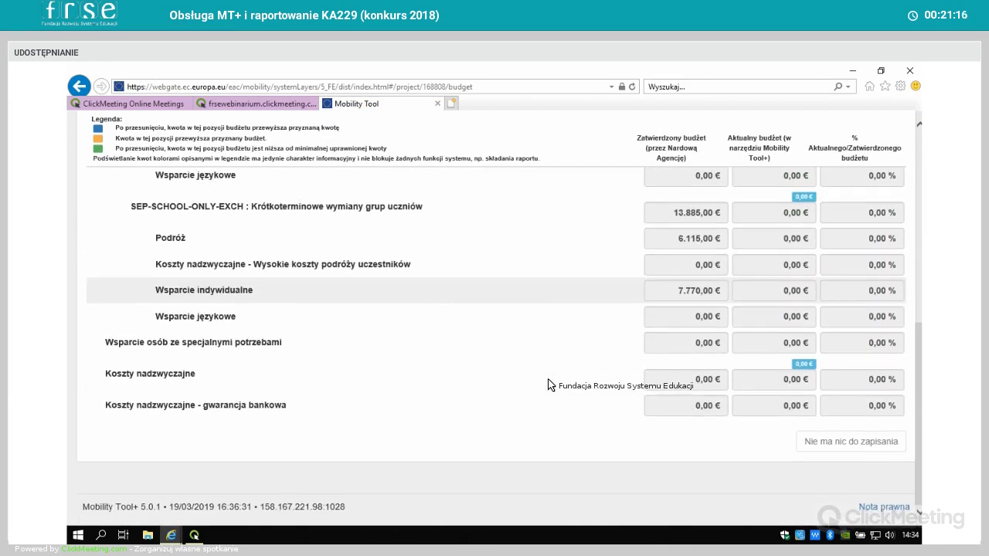
scroll(546, 387, up, 10)
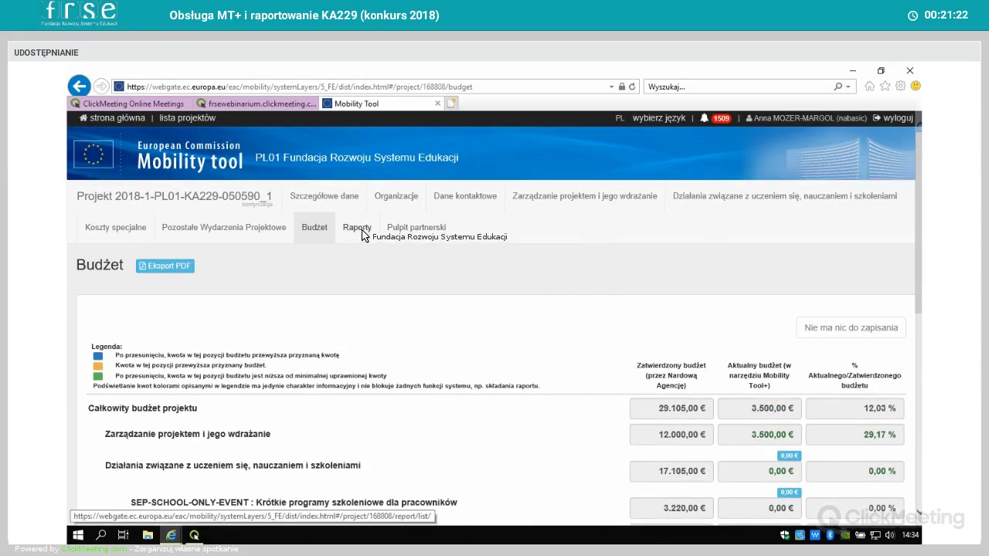
click(361, 234)
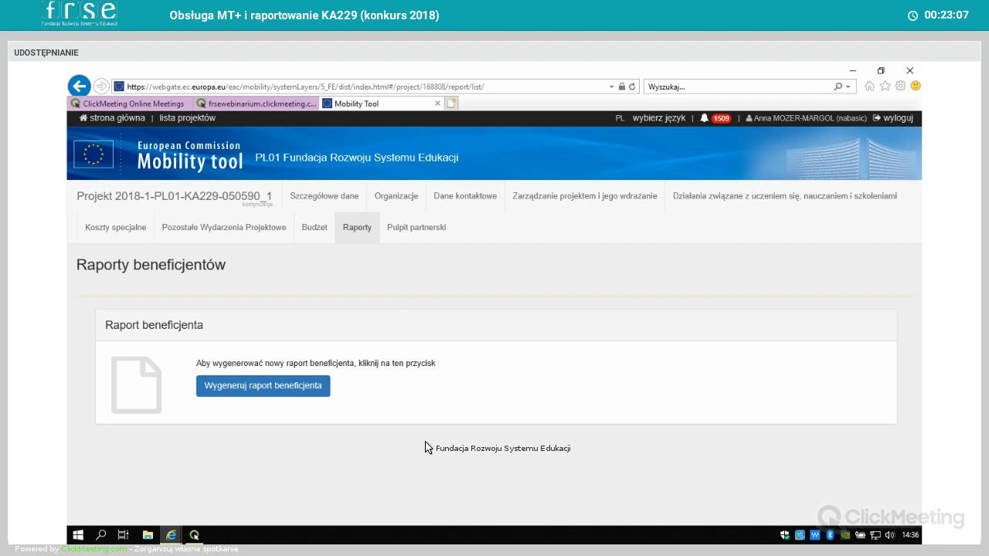
Review the joint final report instructions and the partner school table in Pulpit partnerski, and switch back to the ClickMeeting webinar page
click(416, 232)
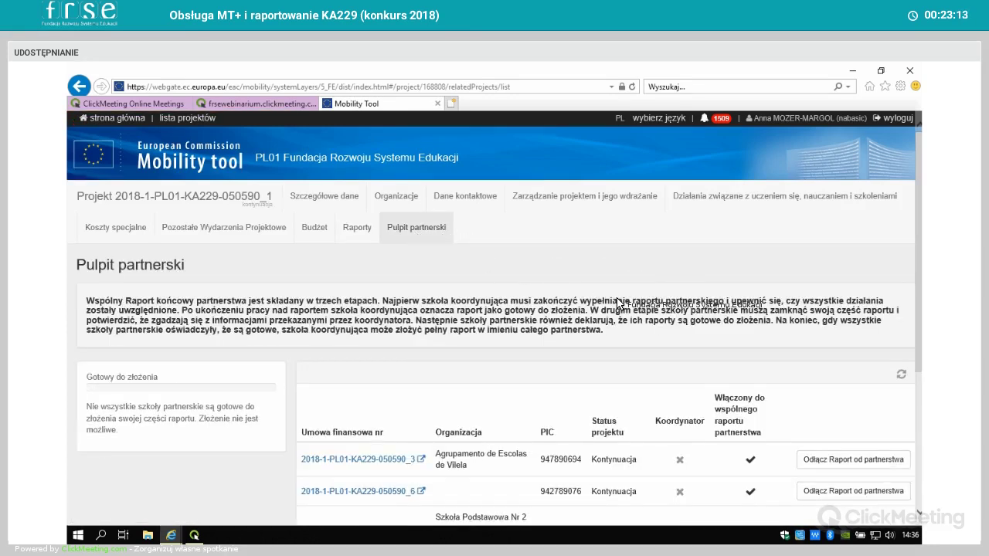
scroll(618, 304, down, 1)
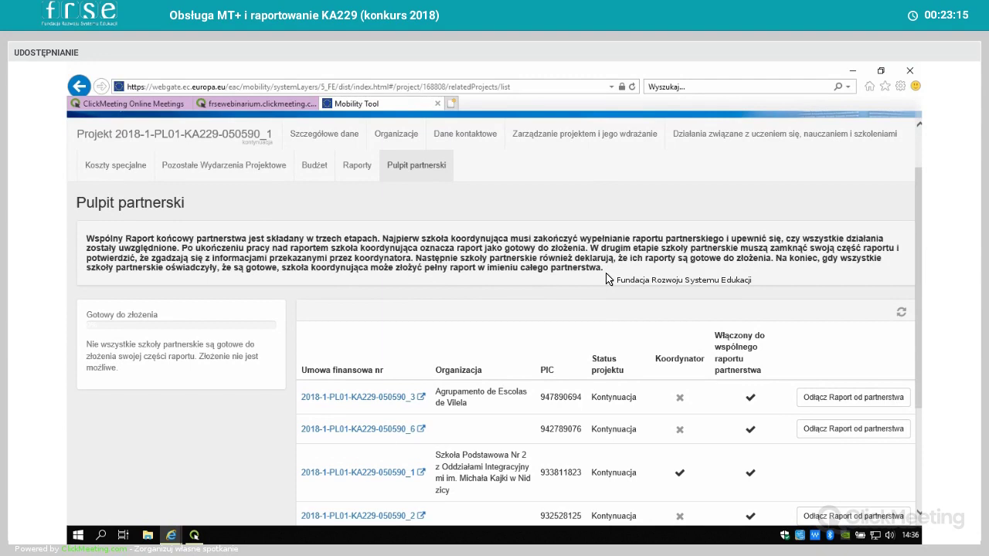
scroll(608, 279, down, 2)
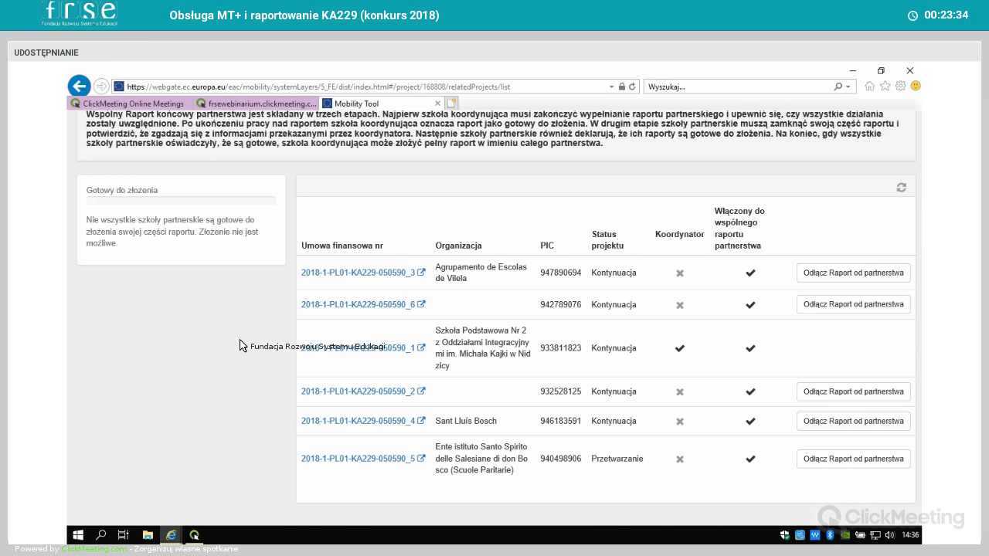
scroll(227, 337, up, 3)
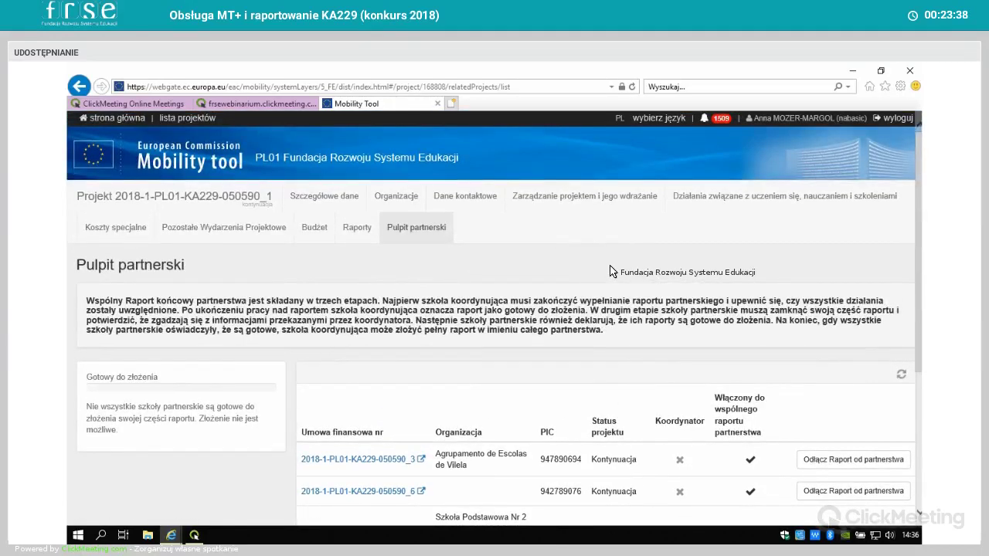
click(261, 106)
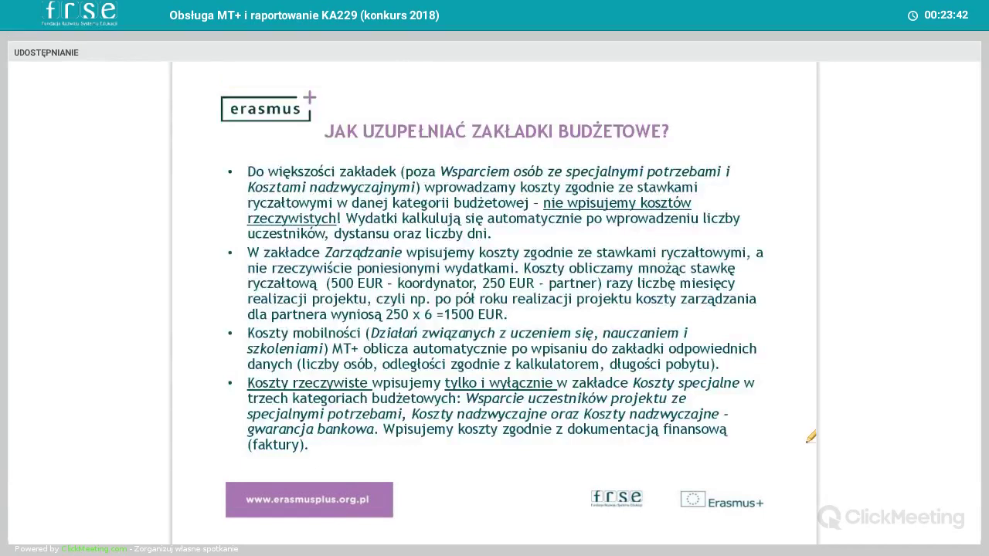